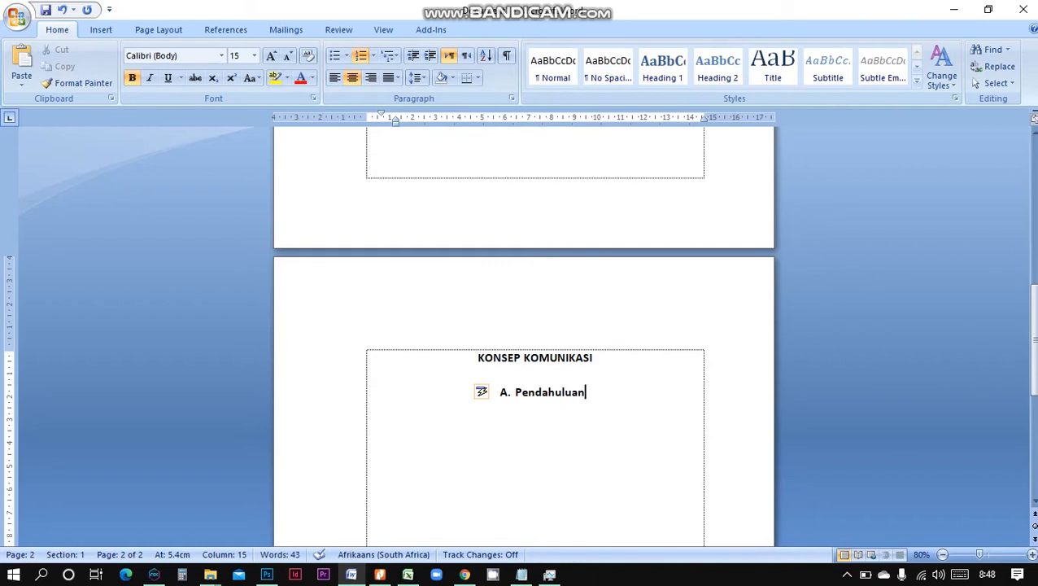
Step: Justify the heading "A. Pendahuluan" and decrease its indent so it starts at the page margin
{"action": "key", "text": "ctrl+j"}
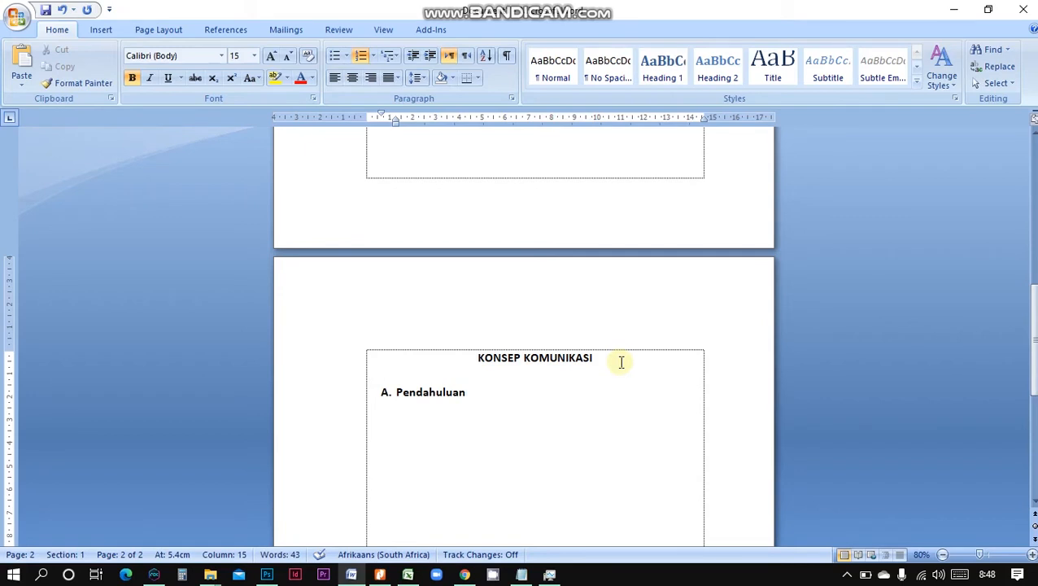
{"action": "key", "text": "ctrl+shift+m"}
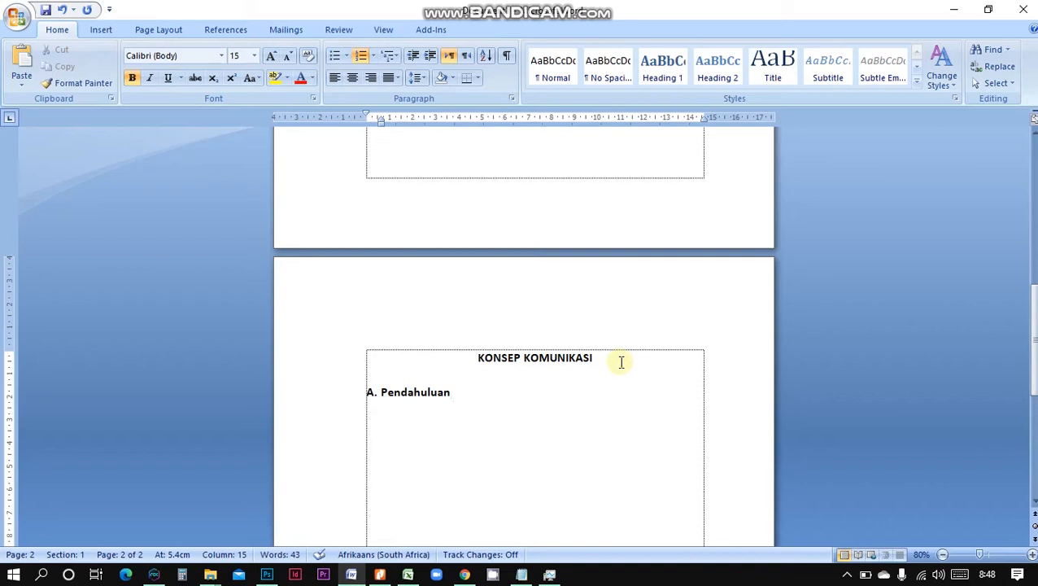
Step: Increase the indent of the heading "A. Pendahuluan" by several levels, and decrease it back to the page margin
{"action": "key", "text": "ctrl+m"}
{"action": "key", "text": "ctrl+m"}
{"action": "key", "text": "ctrl+m"}
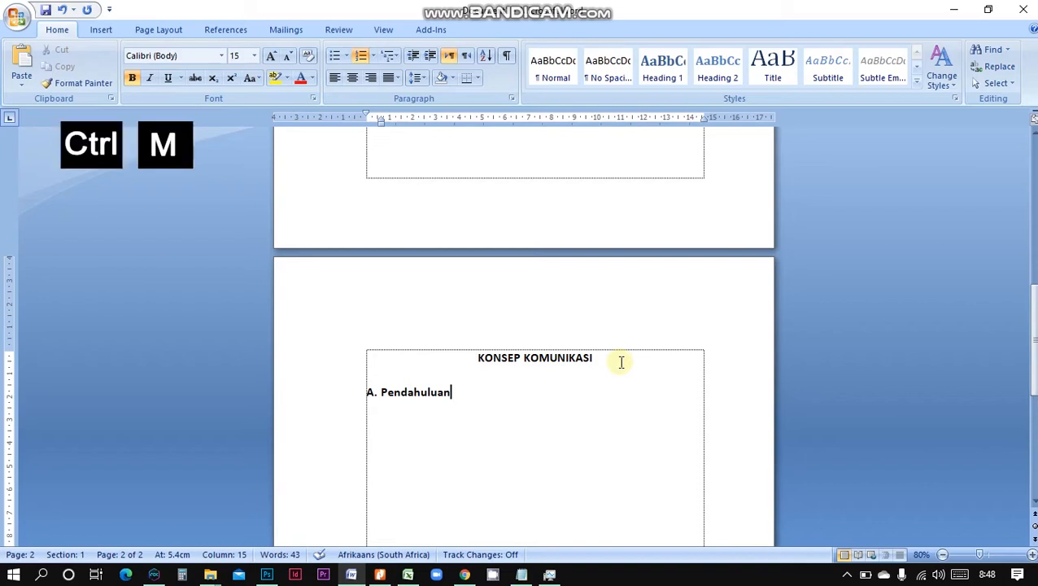
{"action": "key", "text": "ctrl+m"}
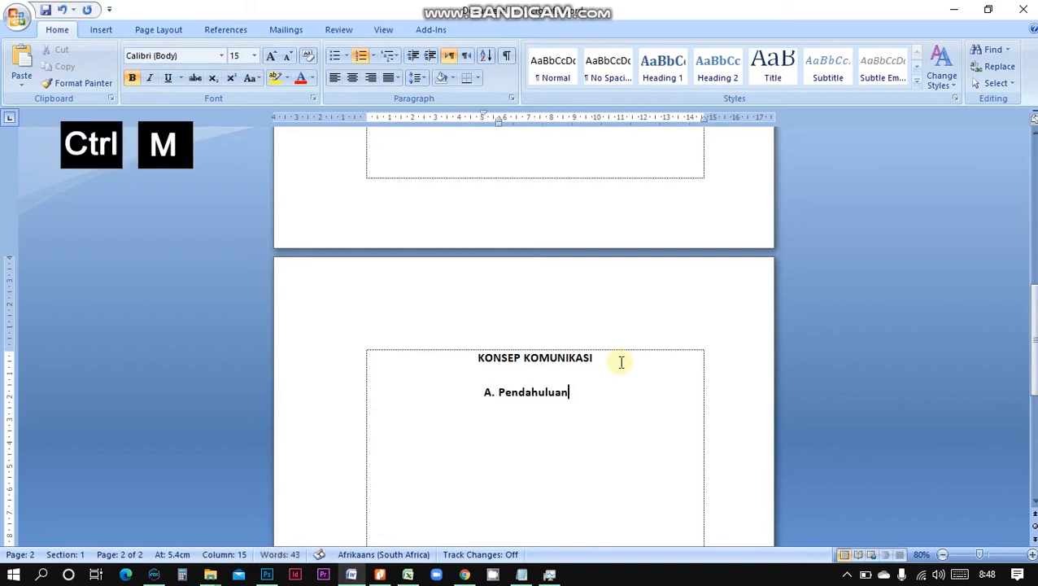
{"action": "key", "text": "ctrl+m"}
{"action": "key", "text": "ctrl+shift+m"}
{"action": "key", "text": "ctrl+shift+m"}
{"action": "key", "text": "ctrl+shift+m"}
{"action": "key", "text": "ctrl+shift+m"}
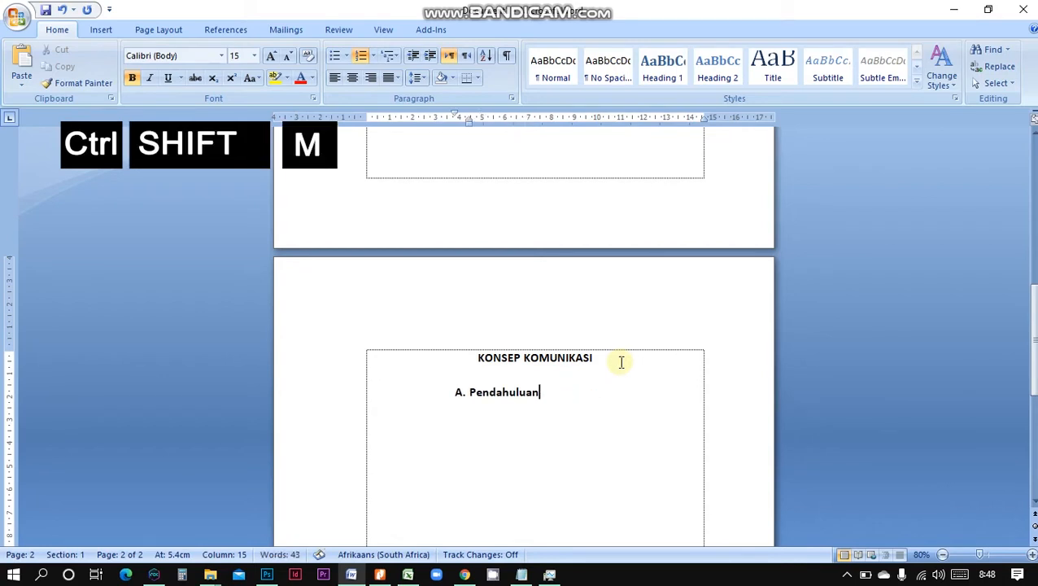
{"action": "key", "text": "ctrl+shift+m"}
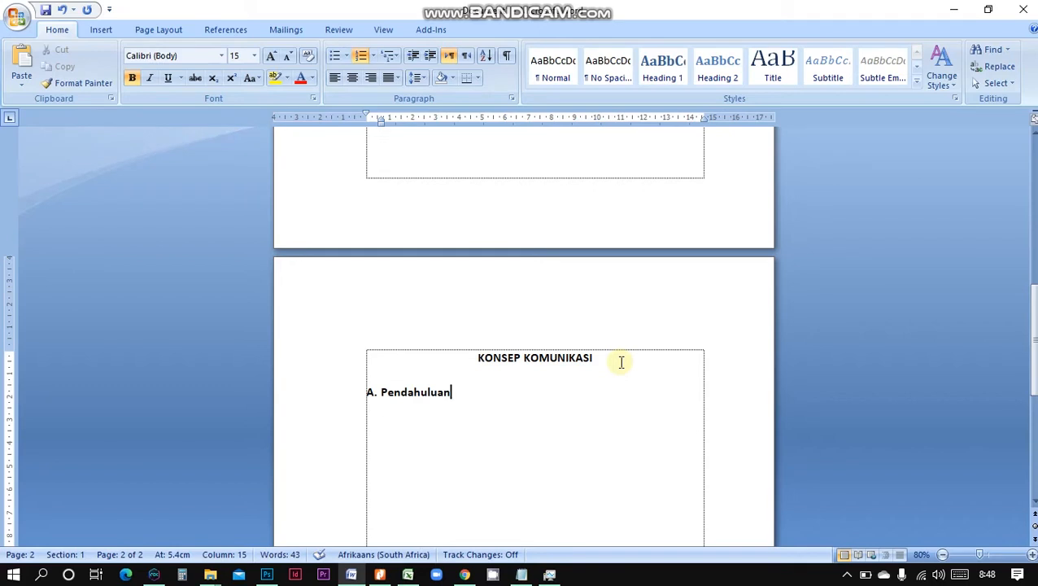
Step: Add an empty list item B below "A. Pendahuluan" and insert an unnumbered, indented line between the two items
{"action": "key", "text": "Return"}
{"action": "type", "text": "B."}
{"action": "left_click", "coordinate": [503, 395]}
{"action": "key", "text": "Return"}
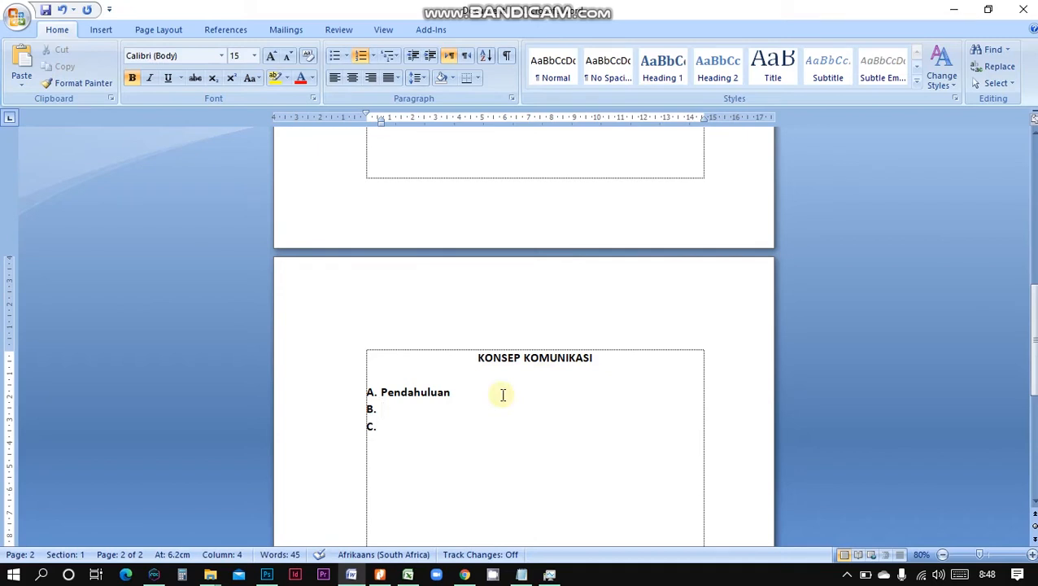
{"action": "key", "text": "BackSpace"}
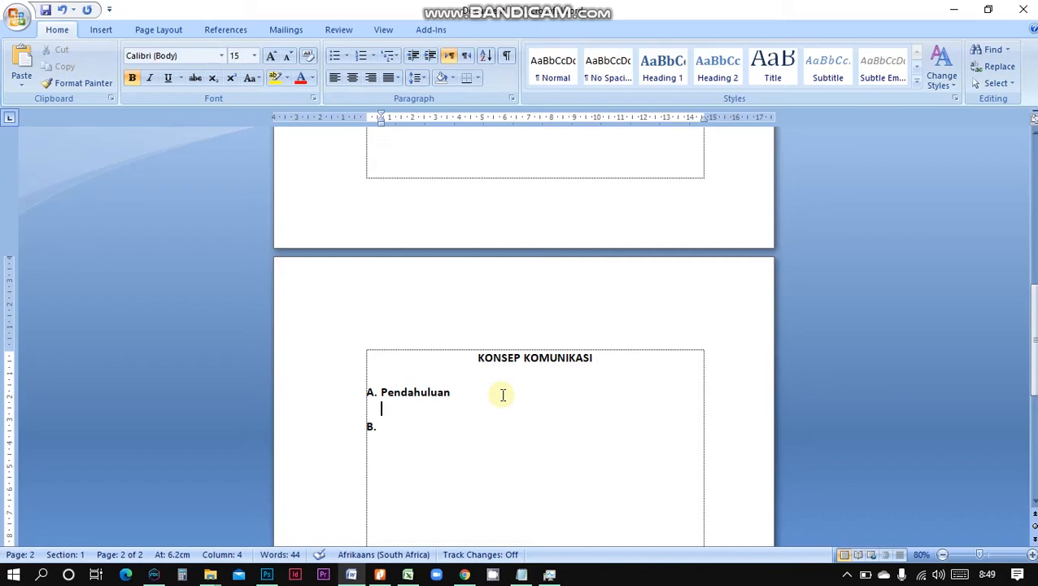
Step: Enter "Komunikasi" on the unnumbered line under "A. Pendahuluan" and remove its bold formatting
{"action": "type", "text": "Komunikas"}
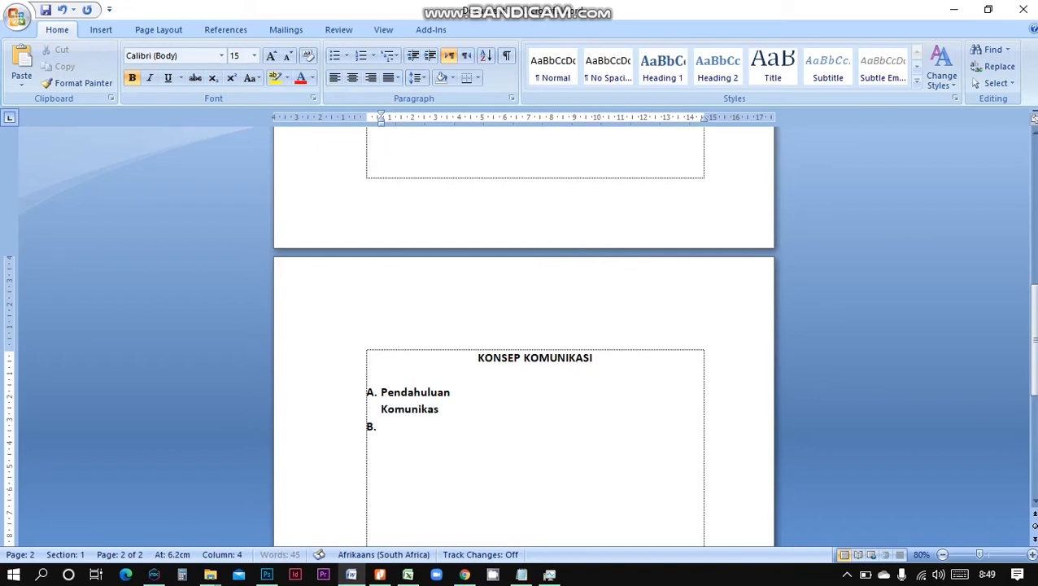
{"action": "type", "text": "i"}
{"action": "left_click", "coordinate": [382, 409]}
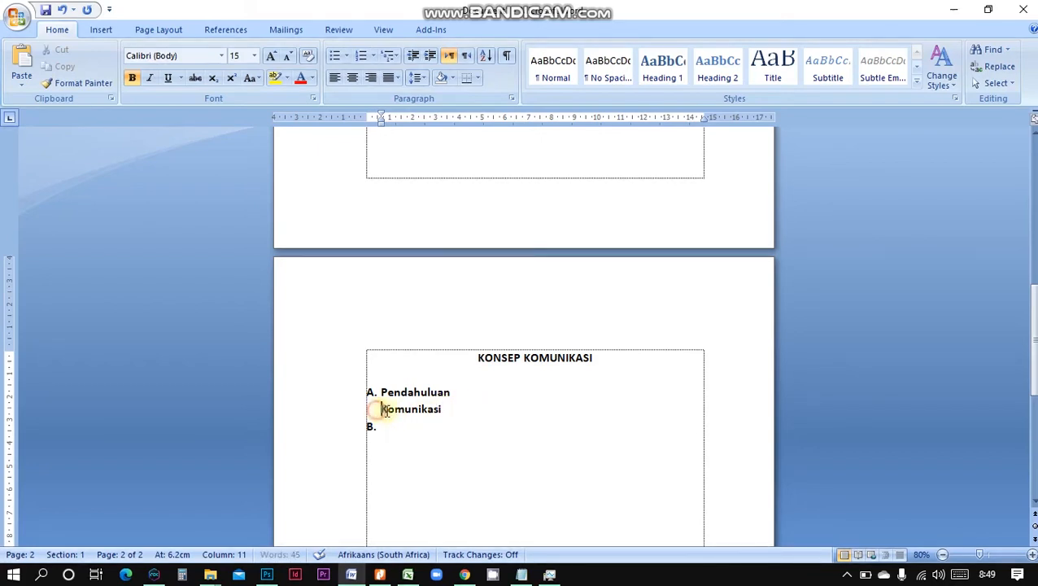
{"action": "left_click_drag", "start_coordinate": [382, 409], "coordinate": [447, 413]}
{"action": "key", "text": "ctrl+b"}
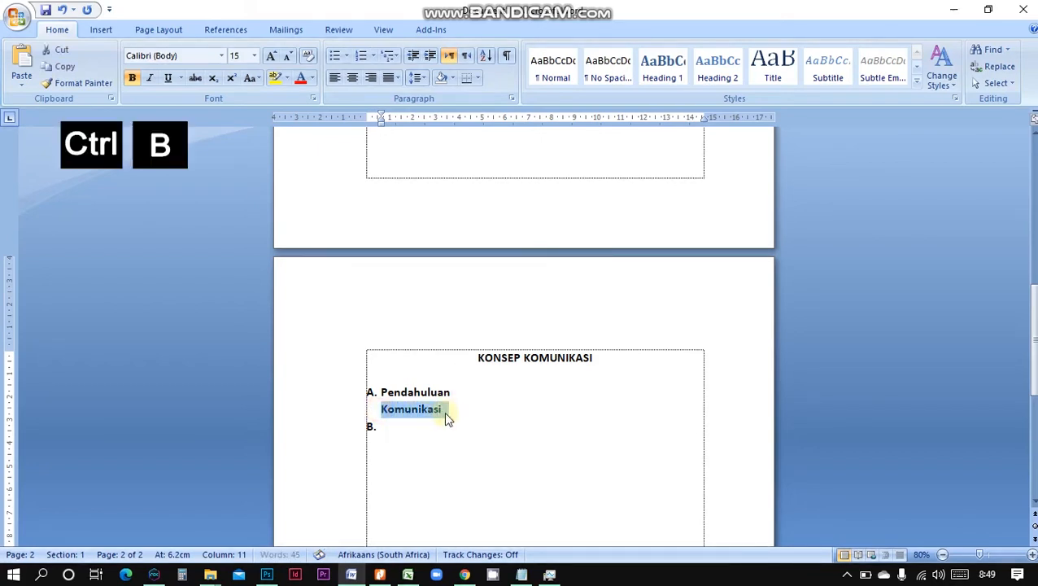
{"action": "left_click", "coordinate": [447, 413]}
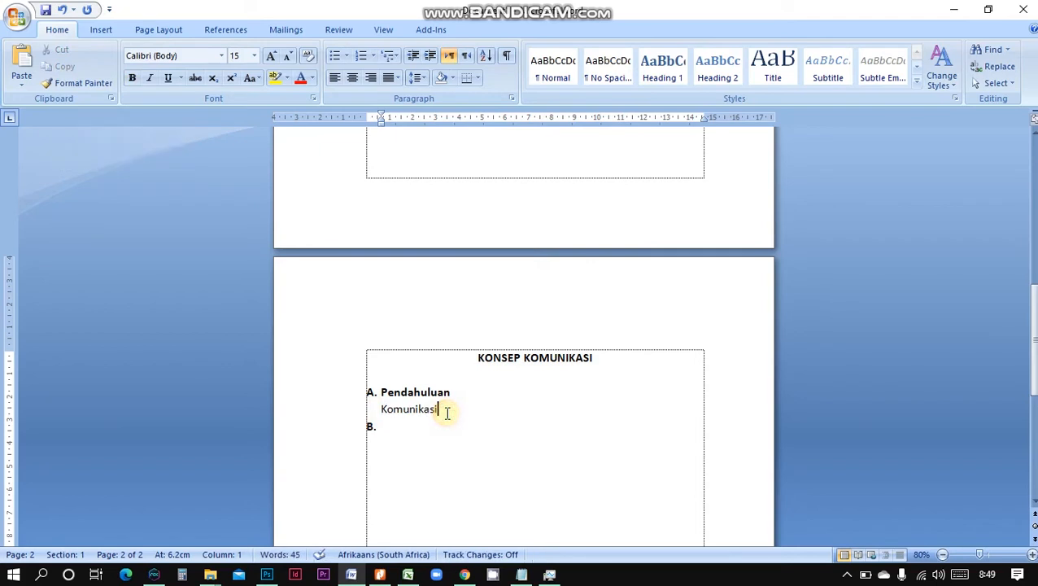
Step: Continue the paragraph with "merupakan kebutuhan manusia dalam kehidupan sehari-hari. Dan manusia dalam bersosialisasi dengan yang lainnya dengan komunikasi."
{"action": "type", "text": "merupakan kebutuhan manusia dalam kehidupan sehari-hari. Dan manusia dalam bersosialisasi dengan yang lainnya dengan kom"}
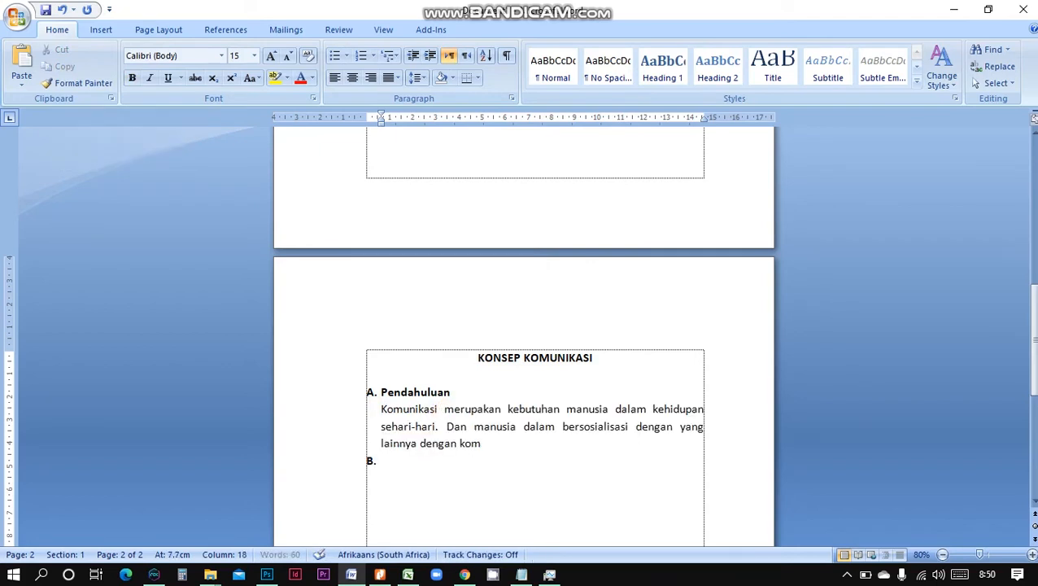
{"action": "type", "text": "unikasi."}
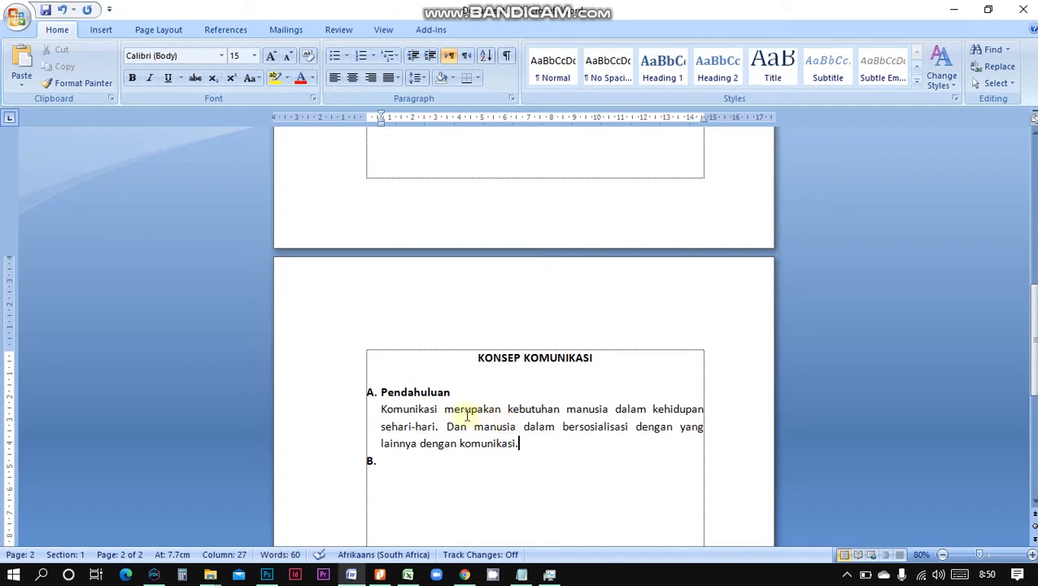
Step: Give the "Komunikasi merupakan" paragraph a first-line indent, with its other lines aligned under the word "Pendahuluan"
{"action": "left_click", "coordinate": [380, 409]}
{"action": "key", "text": "Tab"}
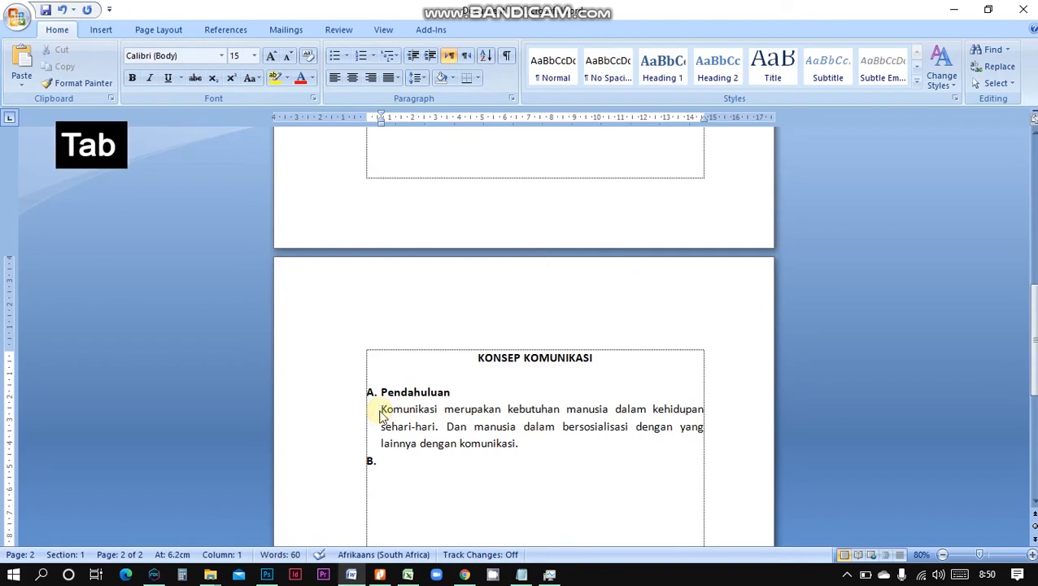
{"action": "key", "text": "Tab"}
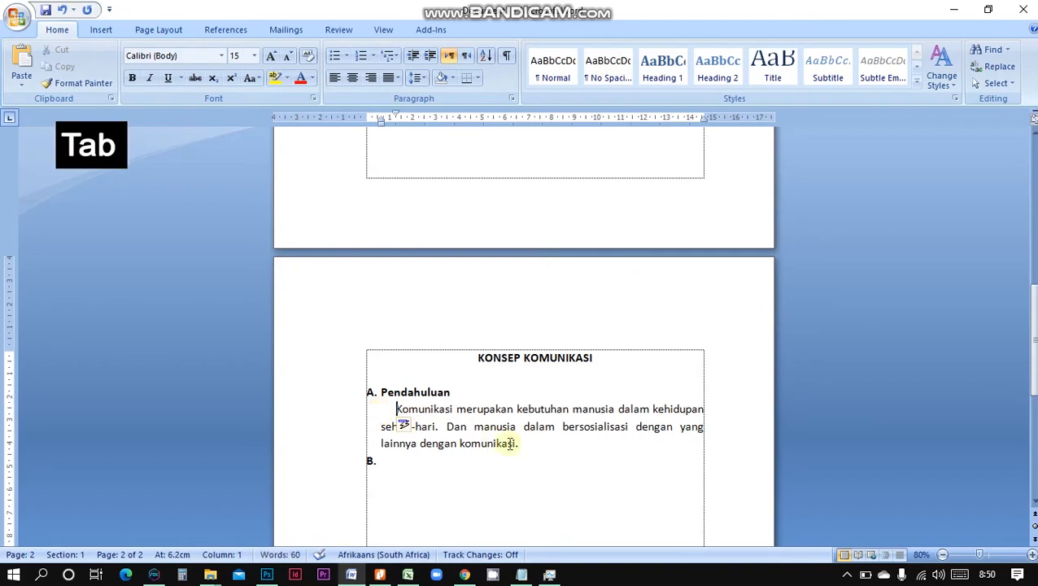
{"action": "key", "text": "Tab"}
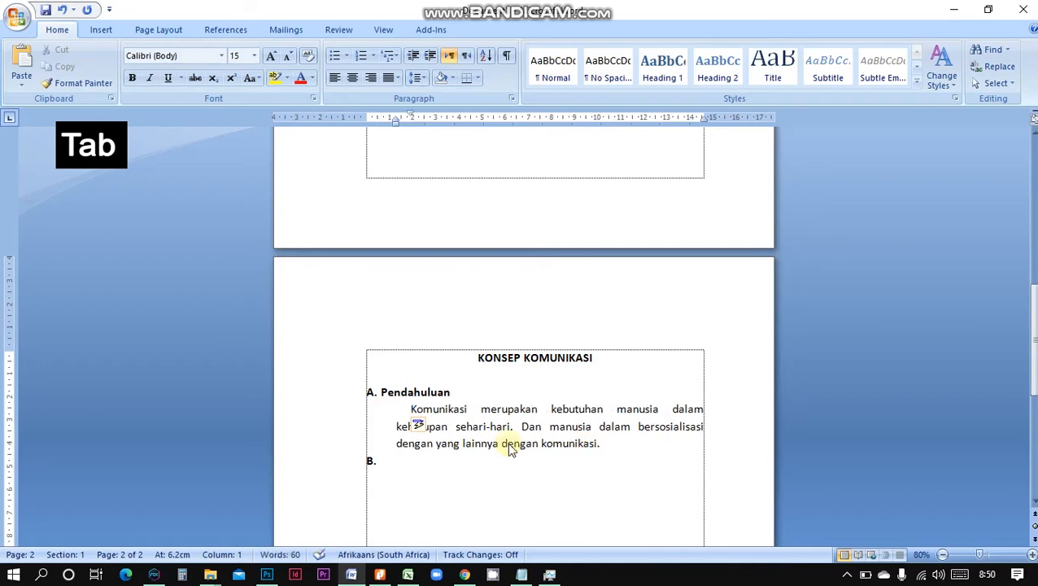
{"action": "key", "text": "Tab"}
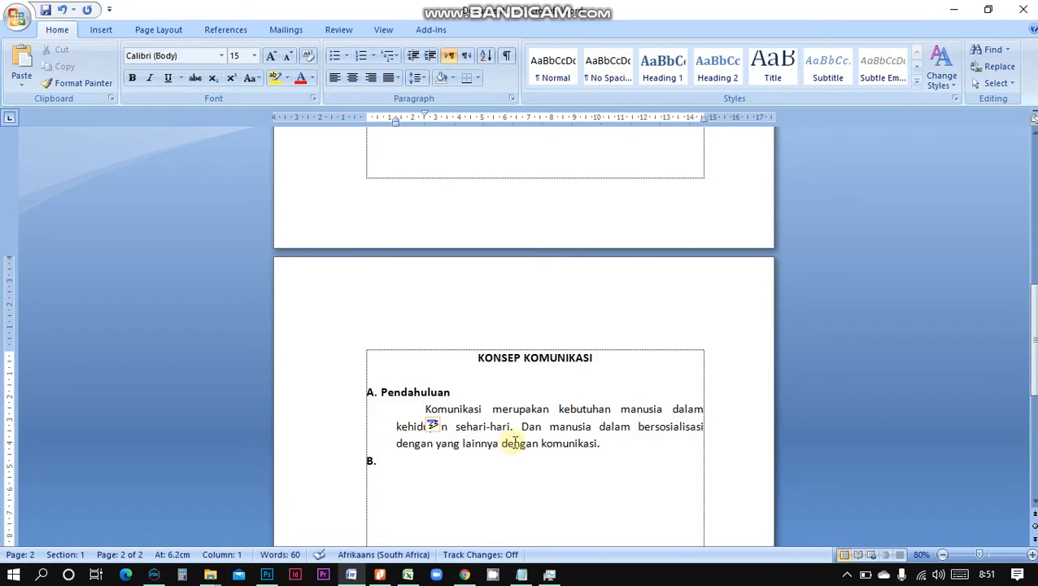
{"action": "key", "text": "shift+m"}
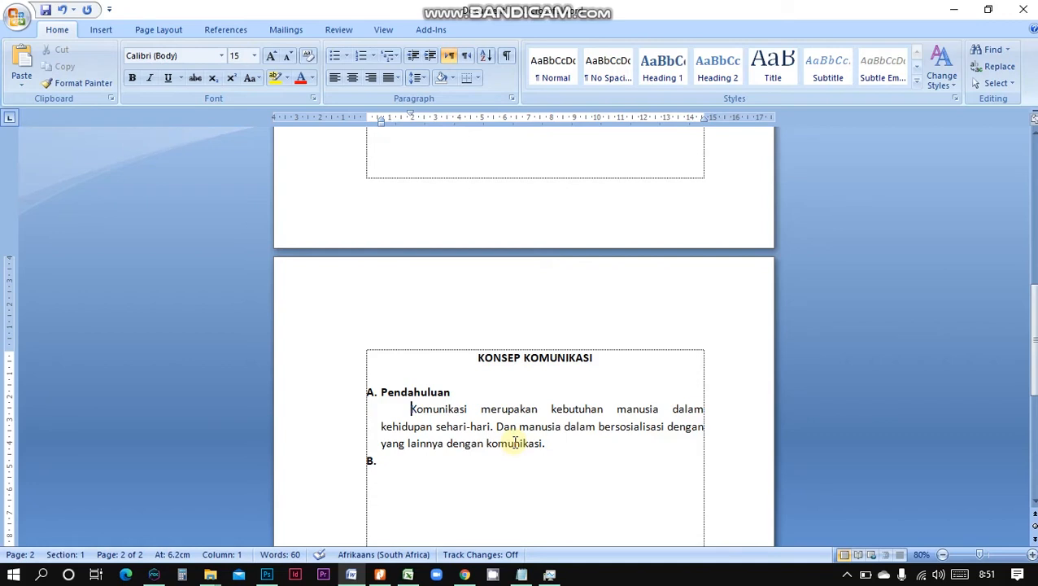
Step: Shift the whole introduction paragraph's indent out to the margin and inward many levels, and bring it back in line with "Pendahuluan"
{"action": "key", "text": "ctrl+shift+m"}
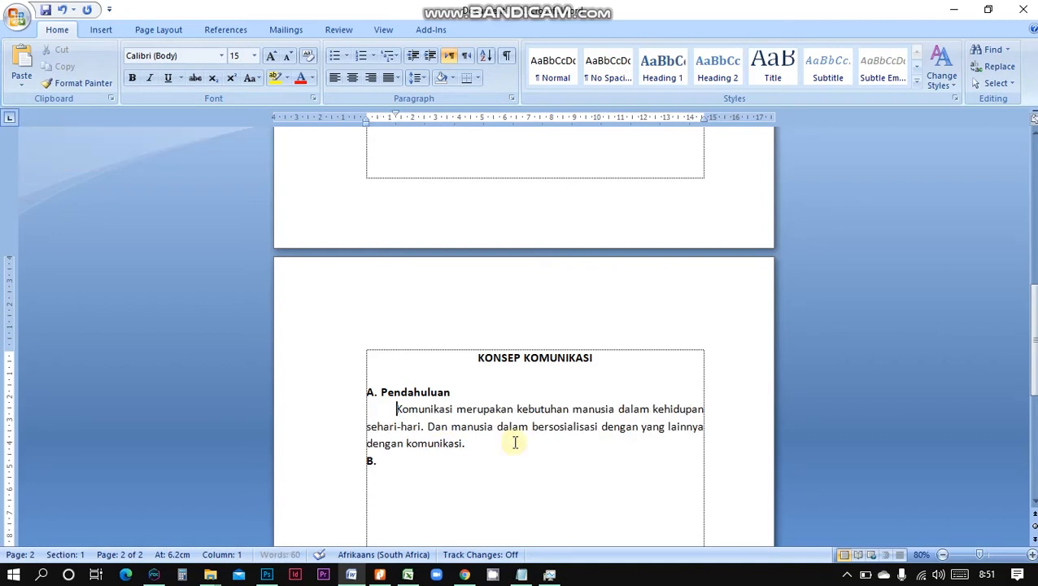
{"action": "key", "text": "ctrl+m"}
{"action": "key", "text": "ctrl+m"}
{"action": "key", "text": "ctrl+m"}
{"action": "key", "text": "ctrl+m"}
{"action": "key", "text": "ctrl+m"}
{"action": "key", "text": "ctrl+m"}
{"action": "key", "text": "ctrl+m"}
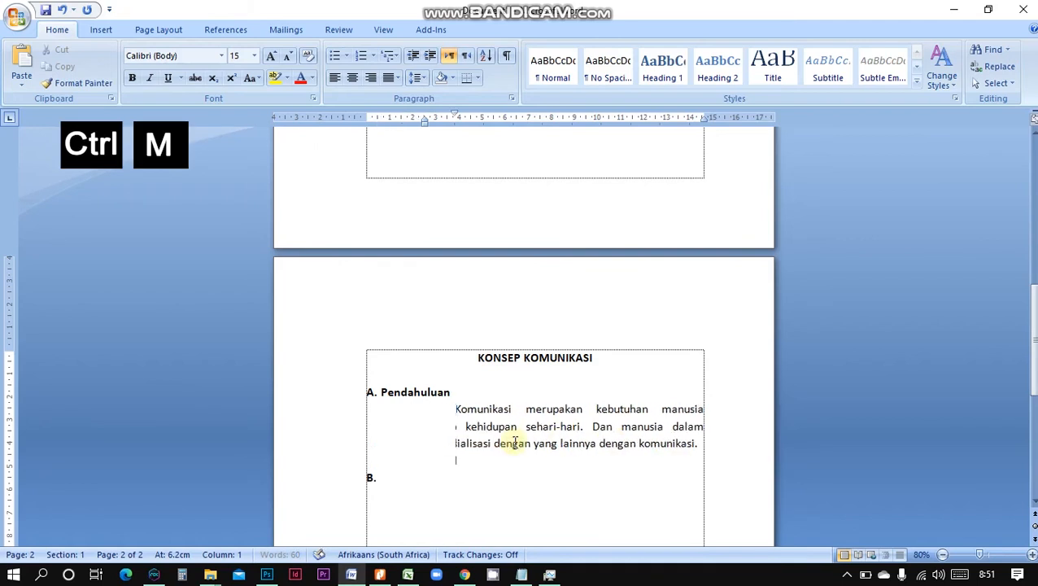
{"action": "key", "text": "ctrl+m"}
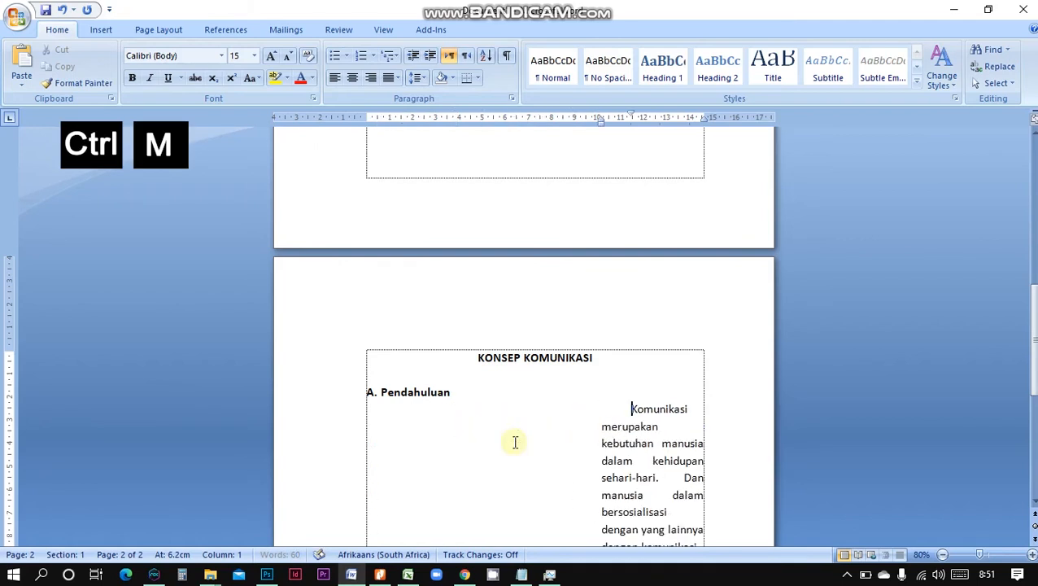
{"action": "key", "text": "ctrl+shift+m"}
{"action": "key", "text": "ctrl+shift+m"}
{"action": "key", "text": "ctrl+shift+m"}
{"action": "key", "text": "ctrl+shift+m"}
{"action": "key", "text": "ctrl+shift+m"}
{"action": "key", "text": "ctrl+shift+m"}
{"action": "key", "text": "ctrl+shift+m"}
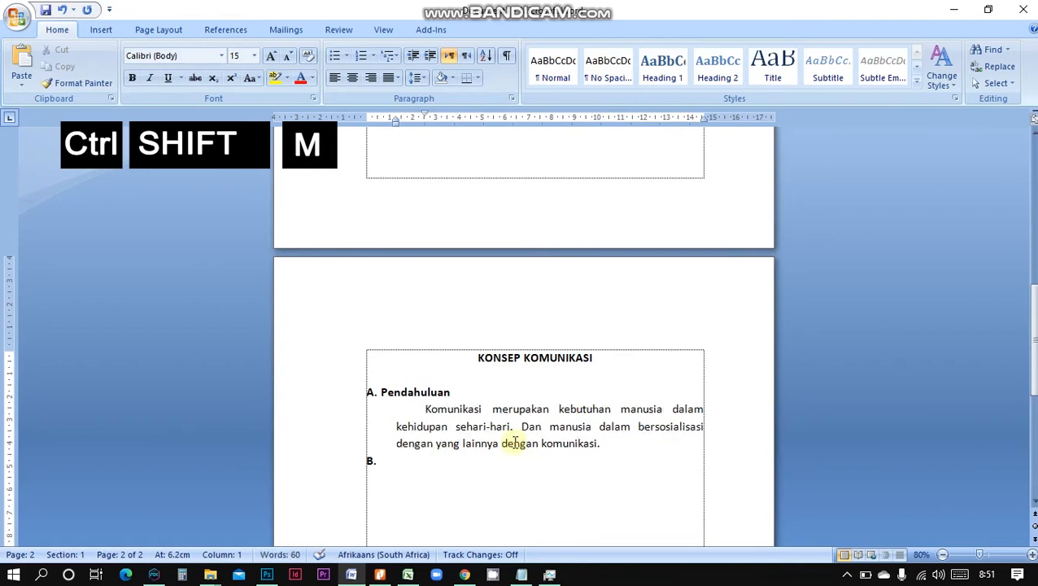
{"action": "key", "text": "ctrl+shift+m"}
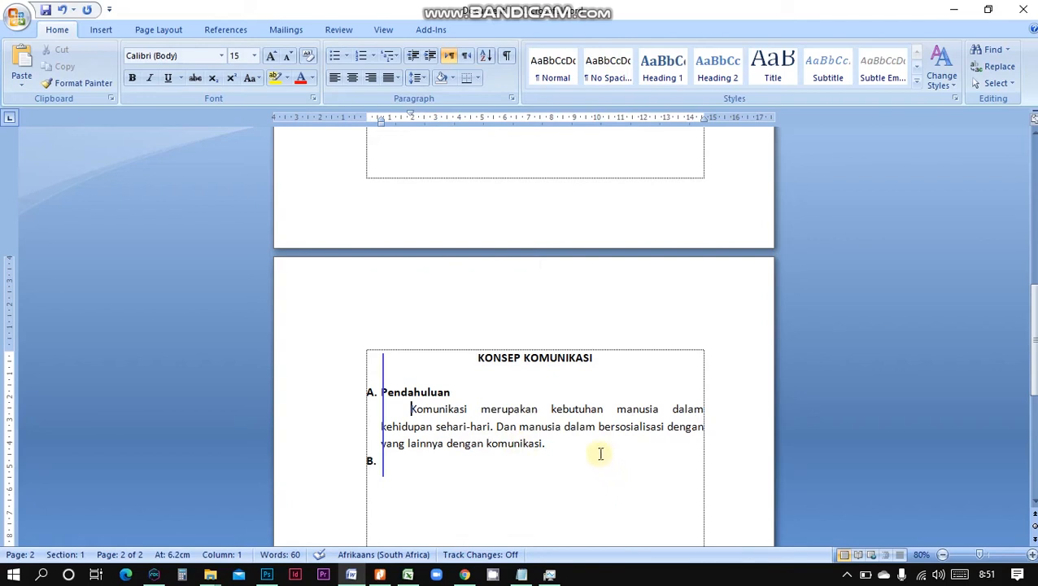
Step: Insert a blank line between the introduction paragraph and list item B
{"action": "left_click", "coordinate": [599, 450]}
{"action": "key", "text": "Return"}
{"action": "scroll", "coordinate": [525, 438], "scroll_direction": "down", "scroll_amount": 1}
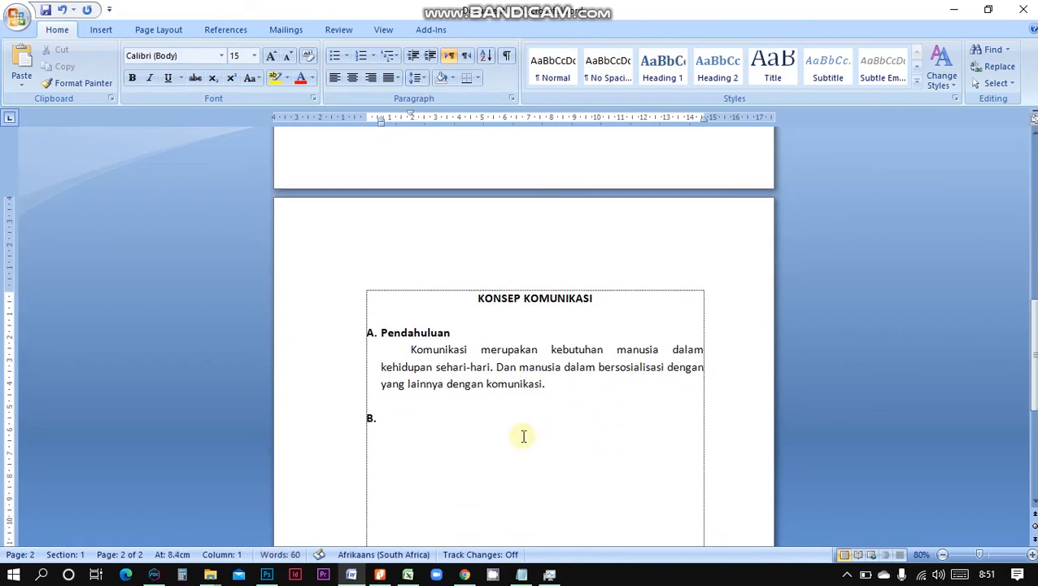
Step: Enter "Pembahasan" as the text of list item B and add an empty list item C below it
{"action": "left_click", "coordinate": [467, 426]}
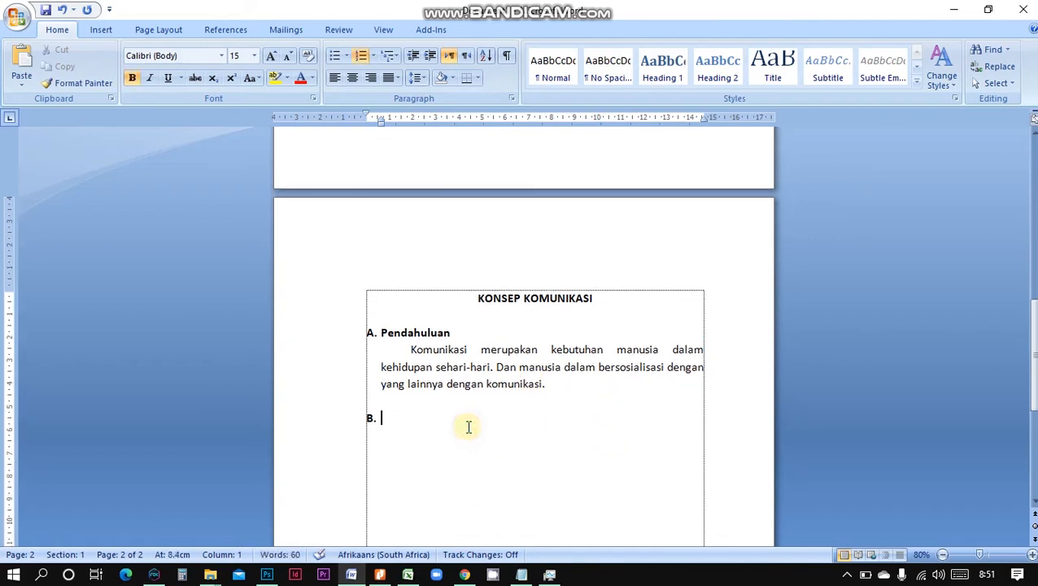
{"action": "type", "text": "Pemabha"}
{"action": "key", "text": "BackSpace"}
{"action": "key", "text": "BackSpace"}
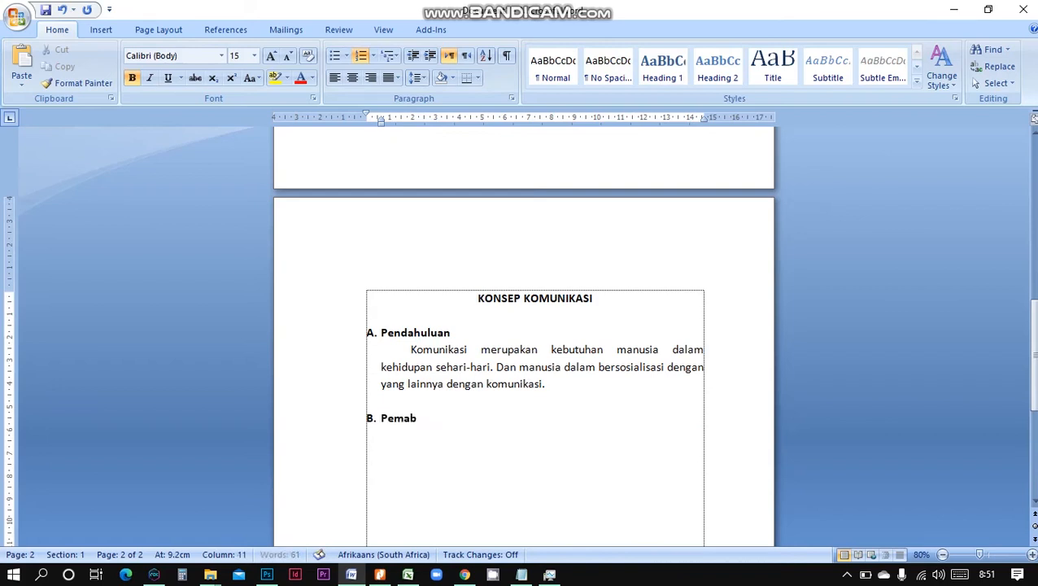
{"action": "type", "text": "asa"}
{"action": "key", "text": "BackSpace"}
{"action": "key", "text": "BackSpace"}
{"action": "key", "text": "BackSpace"}
{"action": "type", "text": "ahasan"}
{"action": "key", "text": "Return"}
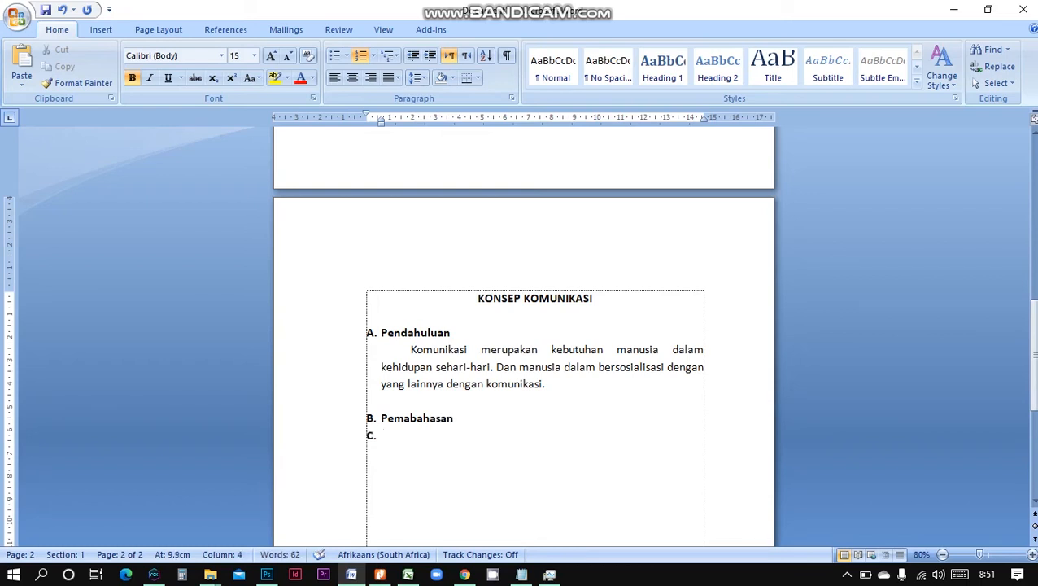
{"action": "left_click", "coordinate": [414, 416]}
{"action": "key", "text": "BackSpace"}
{"action": "left_click", "coordinate": [408, 433]}
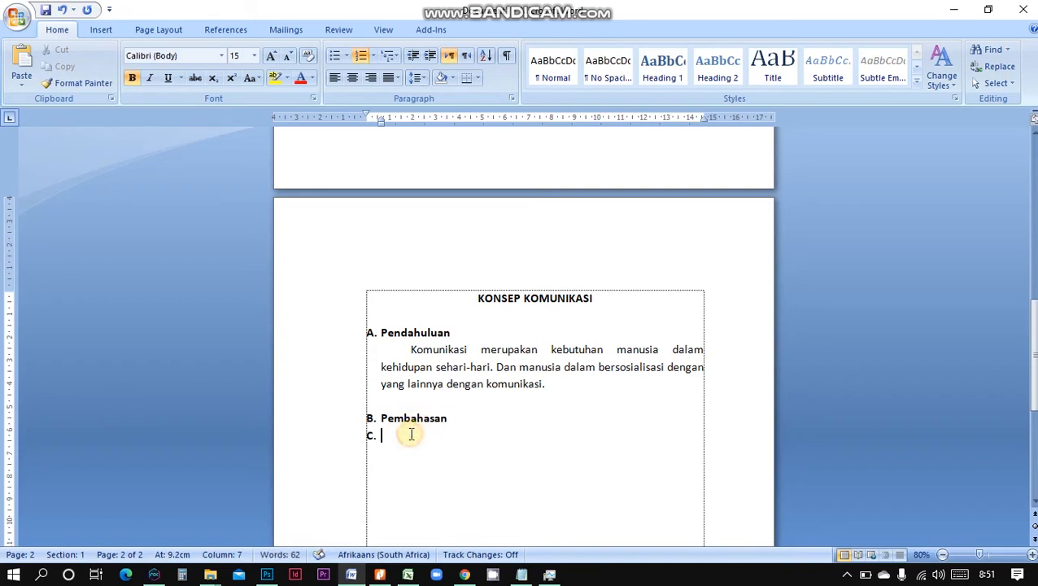
Step: Insert an unnumbered, indented line between "B. Pembahasan" and list item C
{"action": "left_click", "coordinate": [453, 418]}
{"action": "key", "text": "Return"}
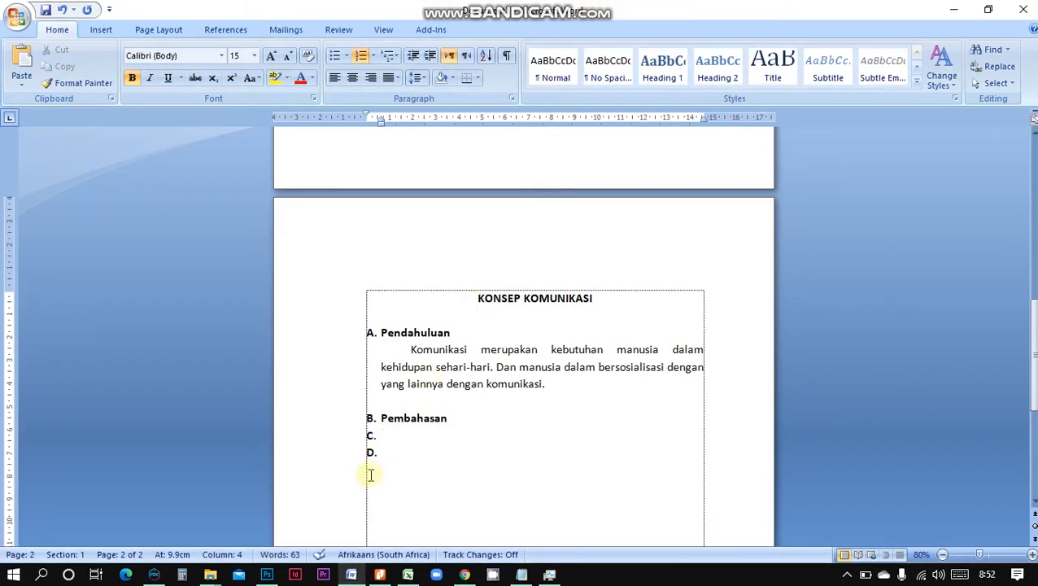
{"action": "key", "text": "BackSpace"}
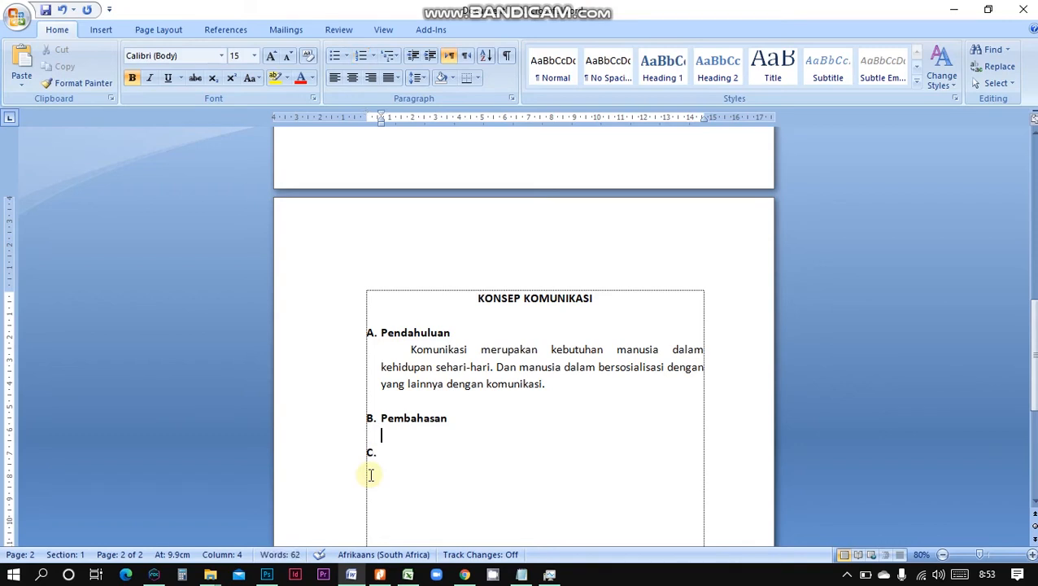
Step: Add the numbered sub-item "1. Pengertian komunikasi" under "B. Pembahasan" and start an empty sub-item 2
{"action": "type", "text": "1."}
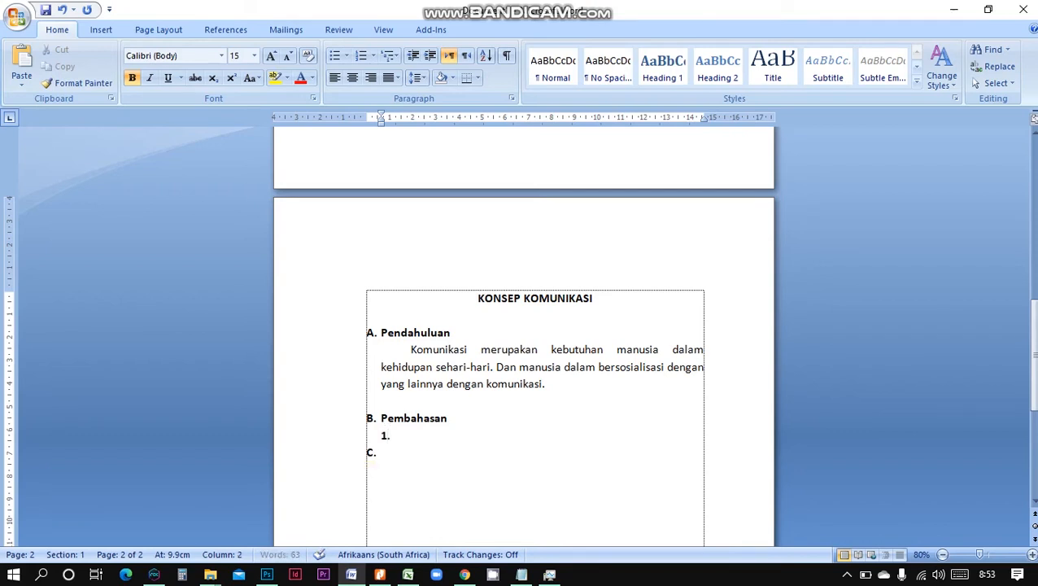
{"action": "type", "text": " P"}
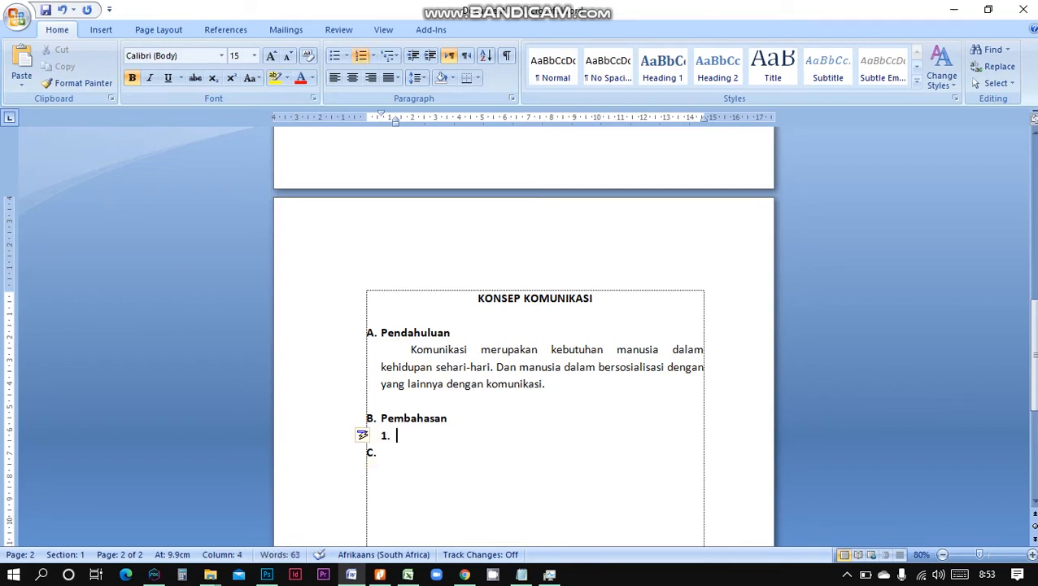
{"action": "type", "text": "engertian komun"}
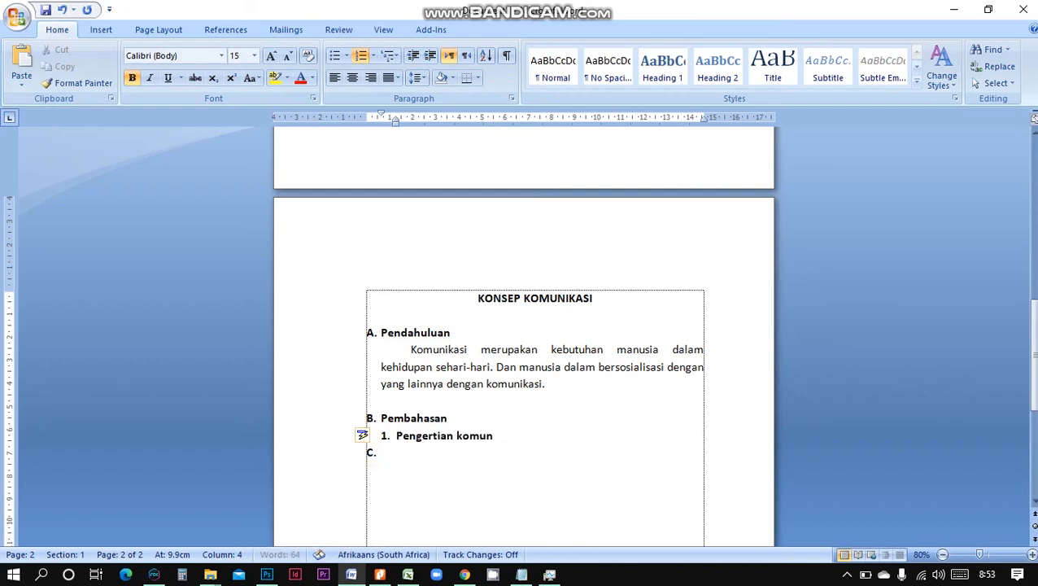
{"action": "type", "text": "ikasi"}
{"action": "key", "text": "Return"}
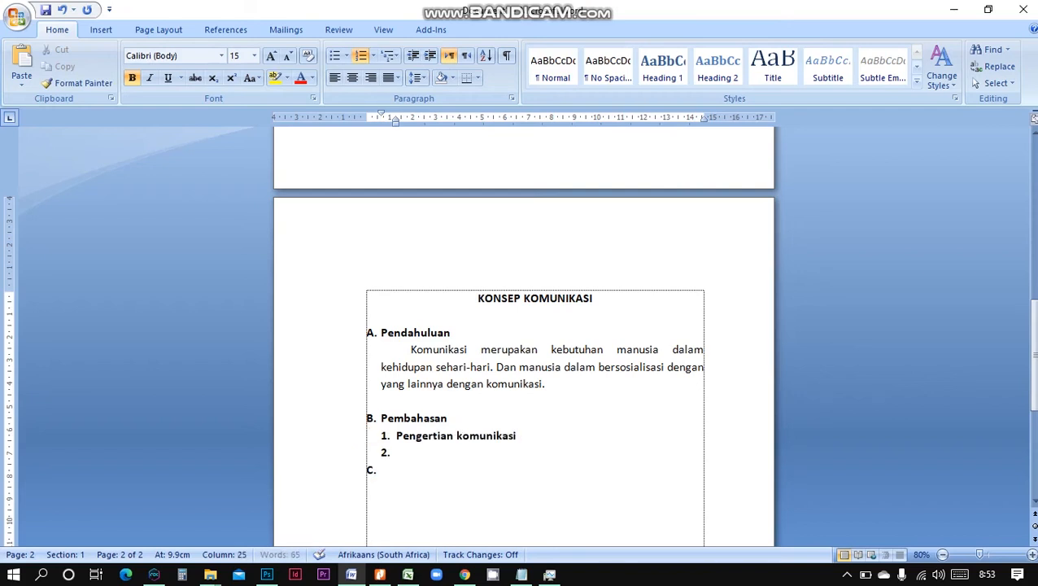
Step: Insert an unnumbered line aligned with the text under sub-item "1. Pengertian komunikasi"
{"action": "left_click", "coordinate": [532, 436]}
{"action": "key", "text": "Return"}
{"action": "key", "text": "BackSpace"}
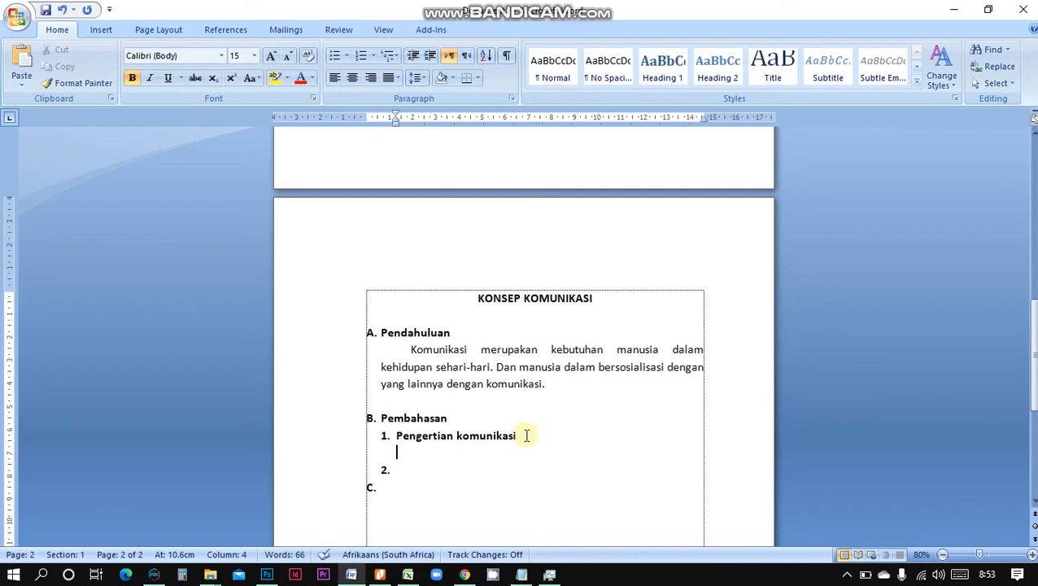
Step: Try out the indent levels of sub-item "1. Pengertian komunikasi" by shifting it one level outward and inward, ending at its original level
{"action": "left_click", "coordinate": [495, 436]}
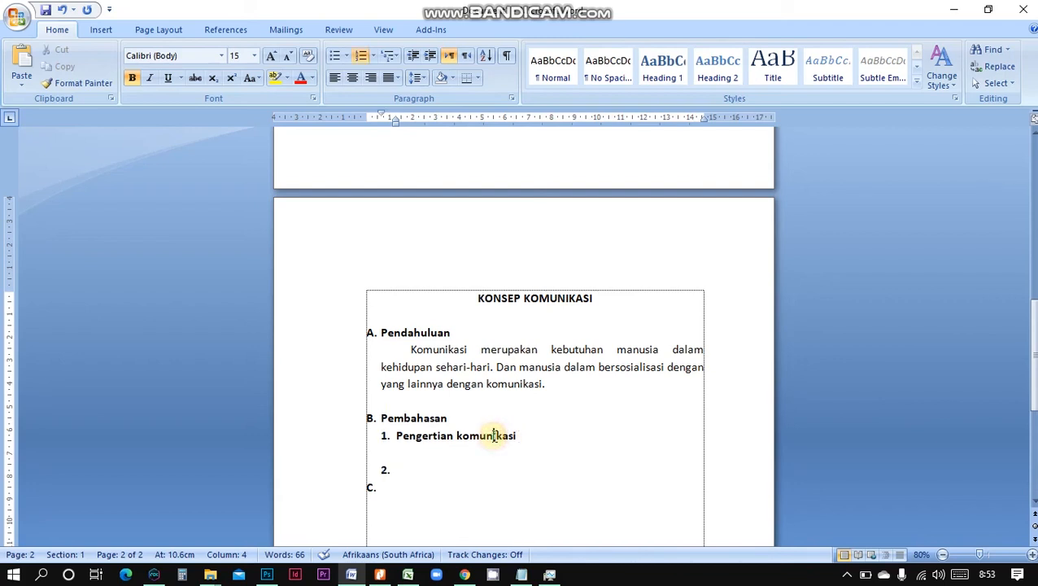
{"action": "key", "text": "ctrl+shift+m"}
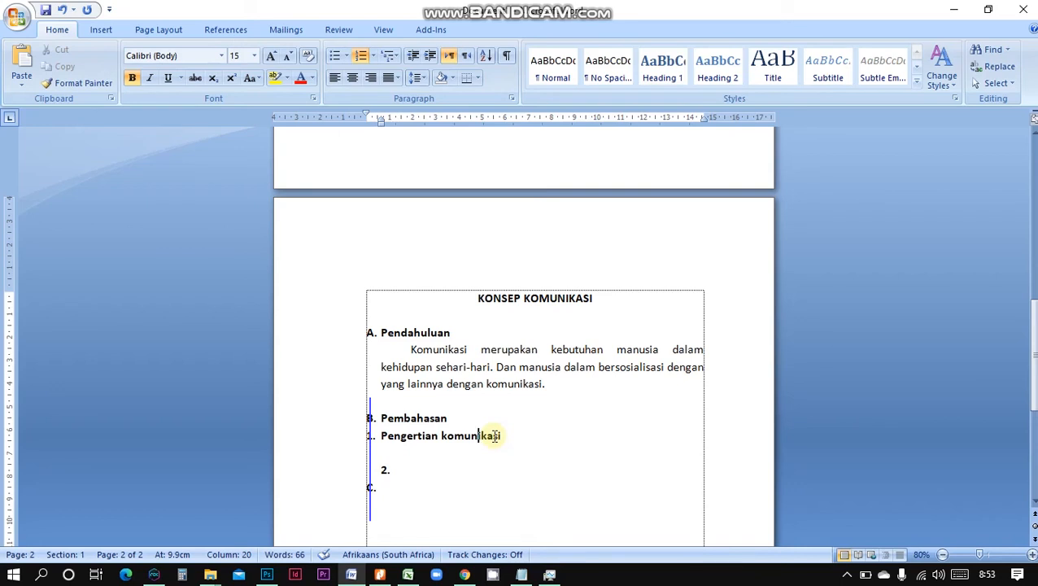
{"action": "key", "text": "ctrl+m"}
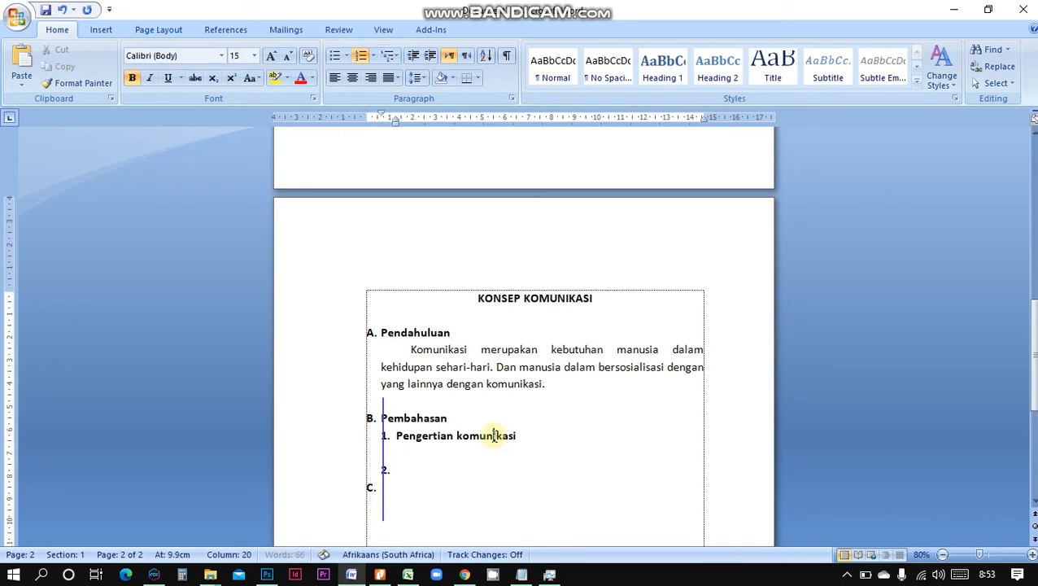
{"action": "key", "text": "ctrl+m"}
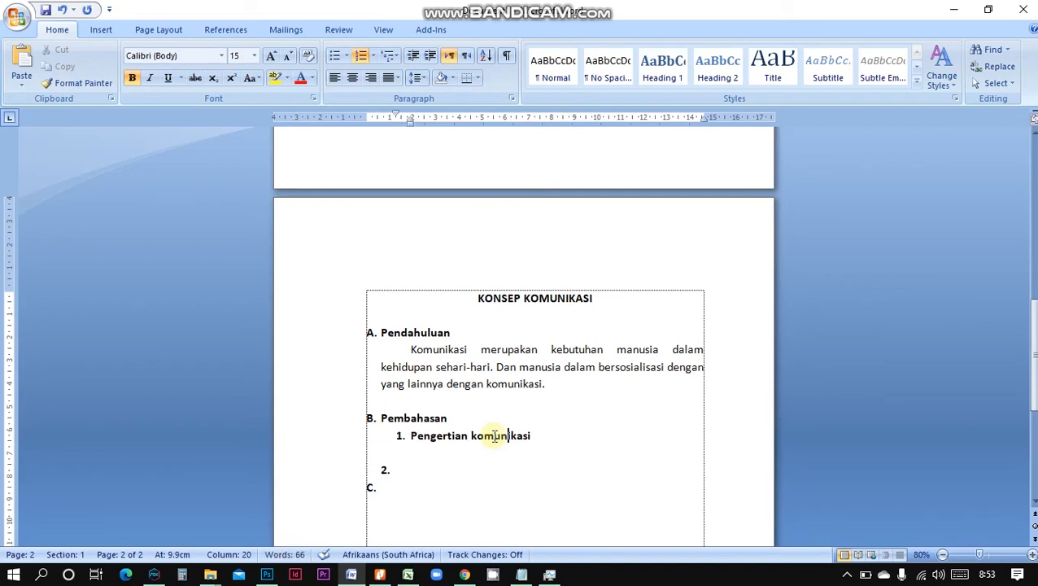
{"action": "key", "text": "ctrl+shift+m"}
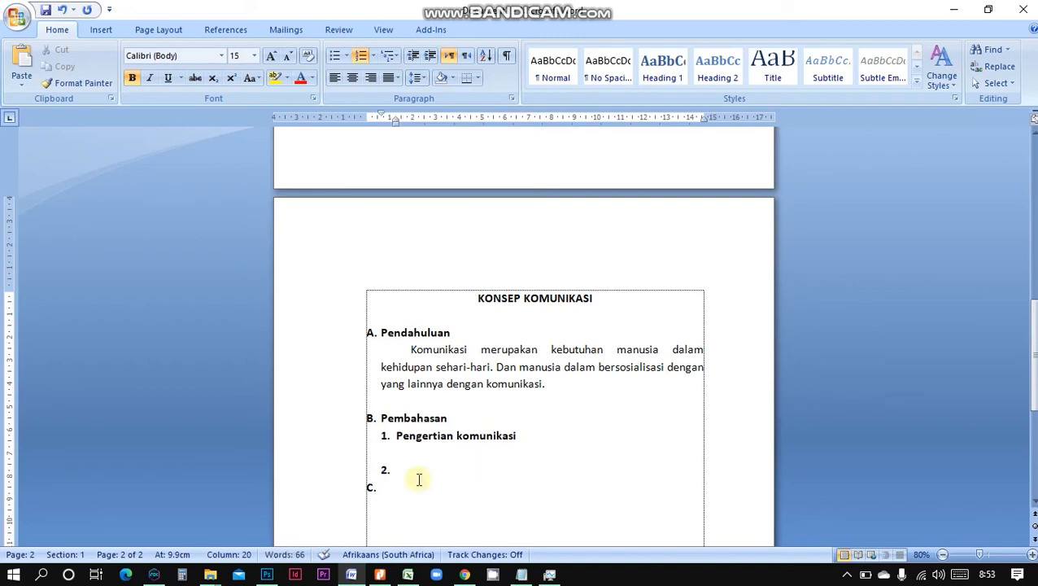
Step: On the line below "Pengertian komunikasi", write in regular weight "Komunikasi berasal dari bahasa latin yaitu communicare atau communis"
{"action": "left_click", "coordinate": [535, 435]}
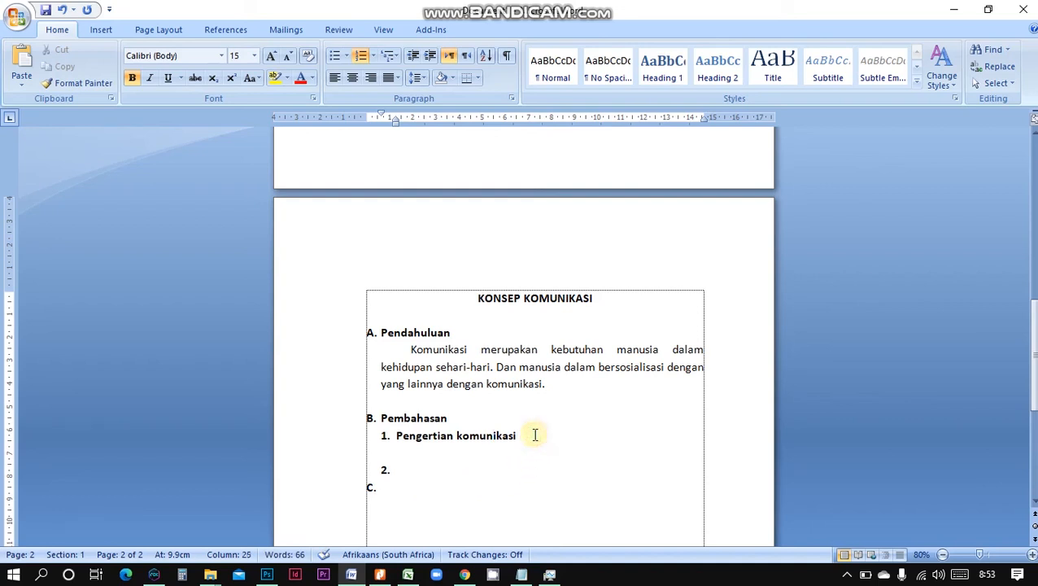
{"action": "key", "text": "shift+Return"}
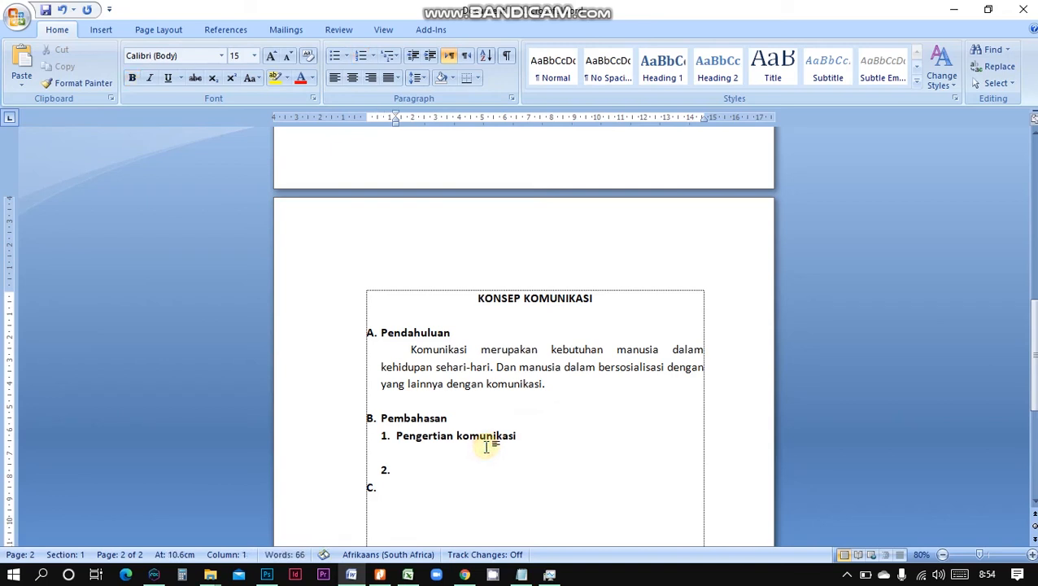
{"action": "type", "text": "Komu"}
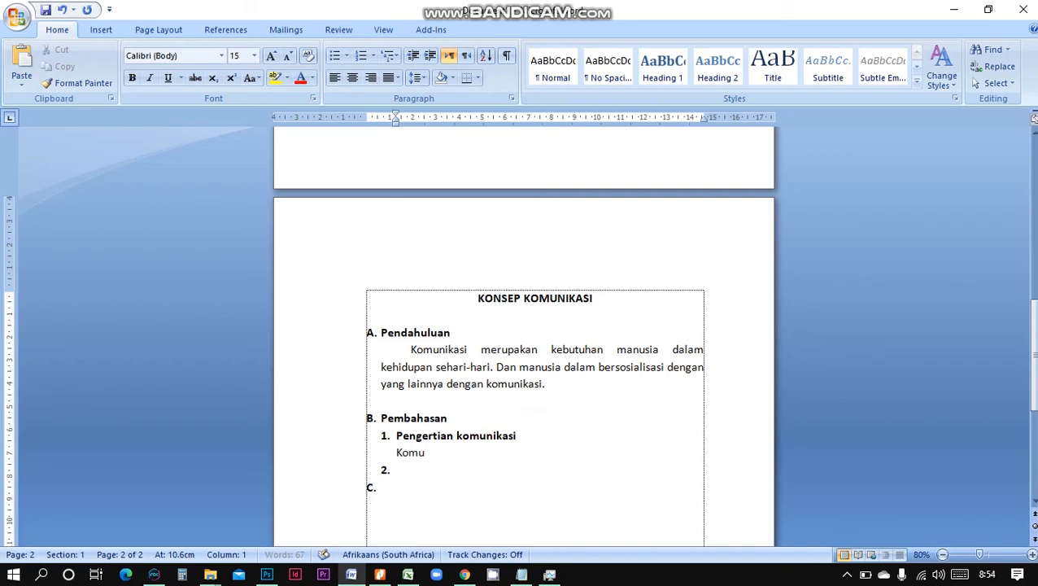
{"action": "type", "text": "nikasi berasal dari bahasa latin yaitu communicare atau commu"}
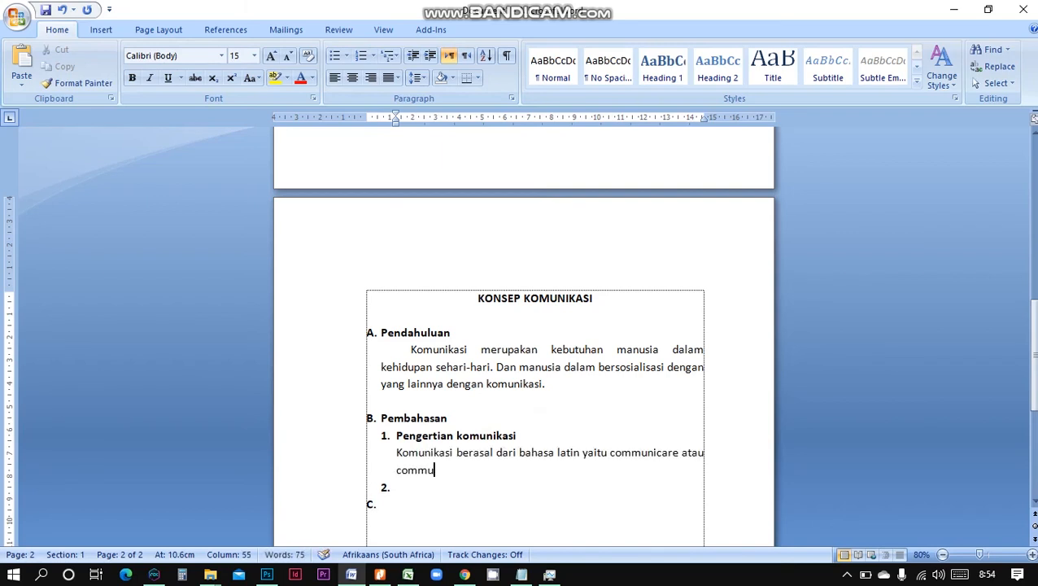
{"action": "type", "text": "nic"}
{"action": "key", "text": "BackSpace"}
{"action": "type", "text": "s"}
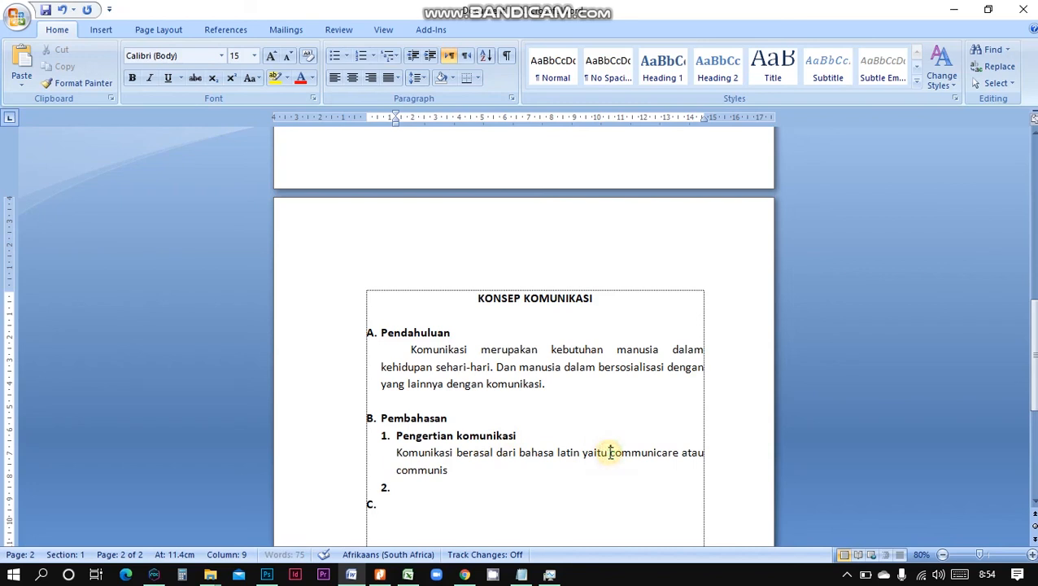
Step: Italicize the Latin words "communicare" and "communis" in the paragraph under sub-item 1
{"action": "left_click_drag", "start_coordinate": [611, 453], "coordinate": [680, 459]}
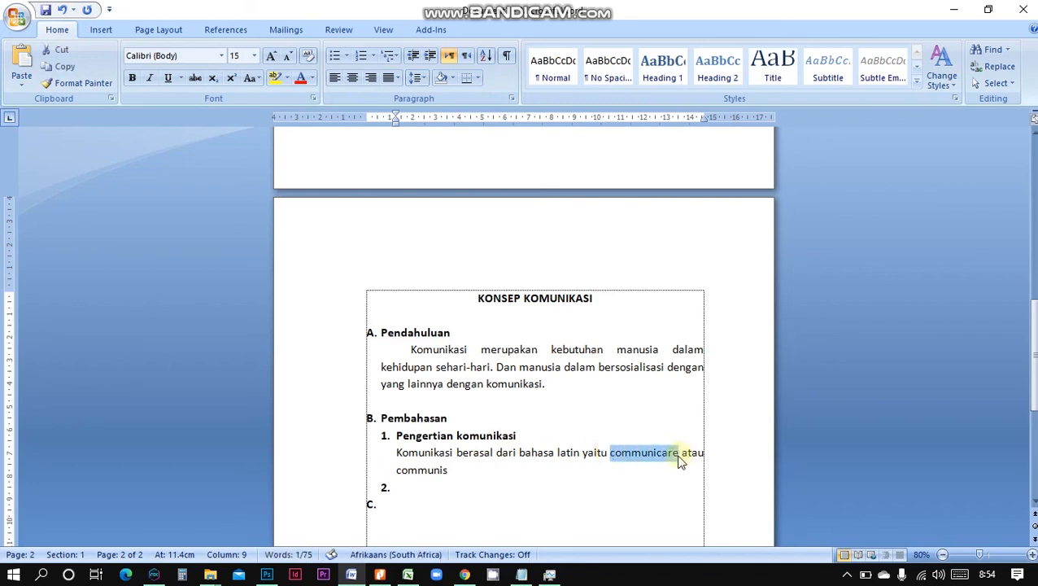
{"action": "key", "text": "ctrl+i"}
{"action": "left_click_drag", "start_coordinate": [398, 471], "coordinate": [447, 471]}
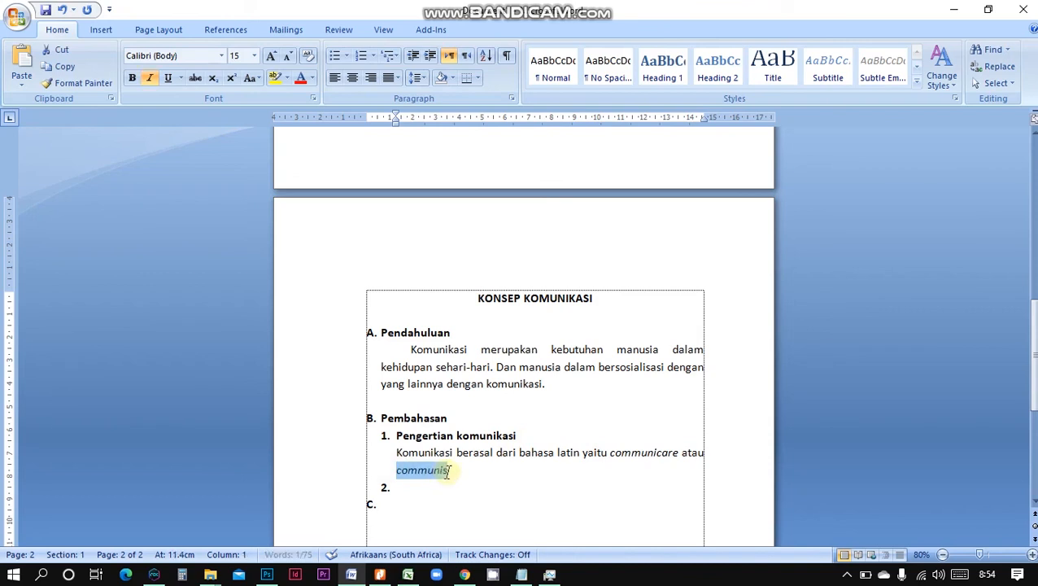
{"action": "key", "text": "ctrl+i"}
Step: Continue the paragraph after "communis" with "yang memiliki makna milki bersama atau menjadi milik bersama" through the sentence ending "makna yang sama dengan kita."
{"action": "left_click", "coordinate": [450, 471]}
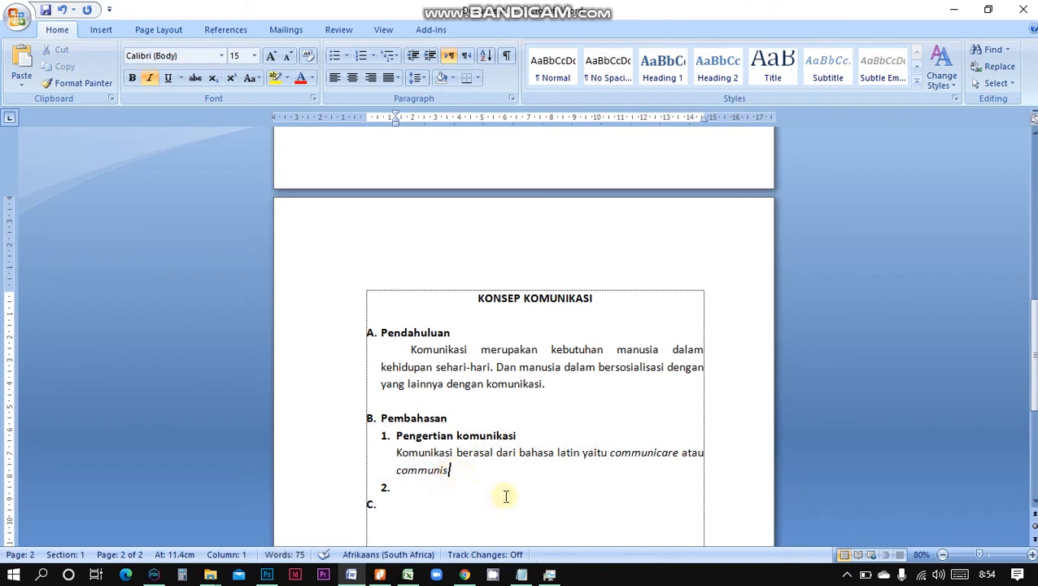
{"action": "type", "text": "ya"}
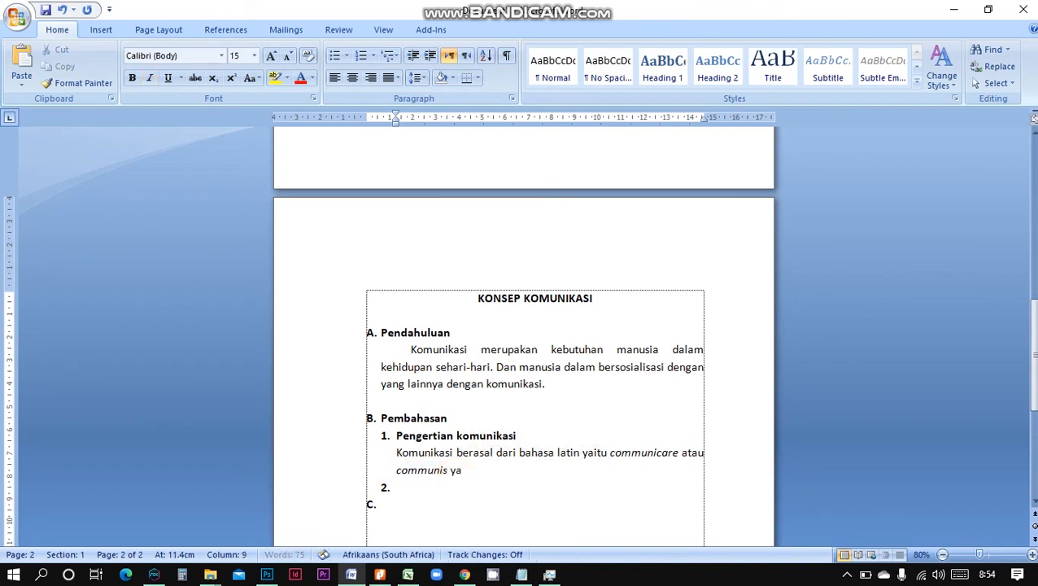
{"action": "type", "text": "ng memil"}
{"action": "type", "text": "iki"}
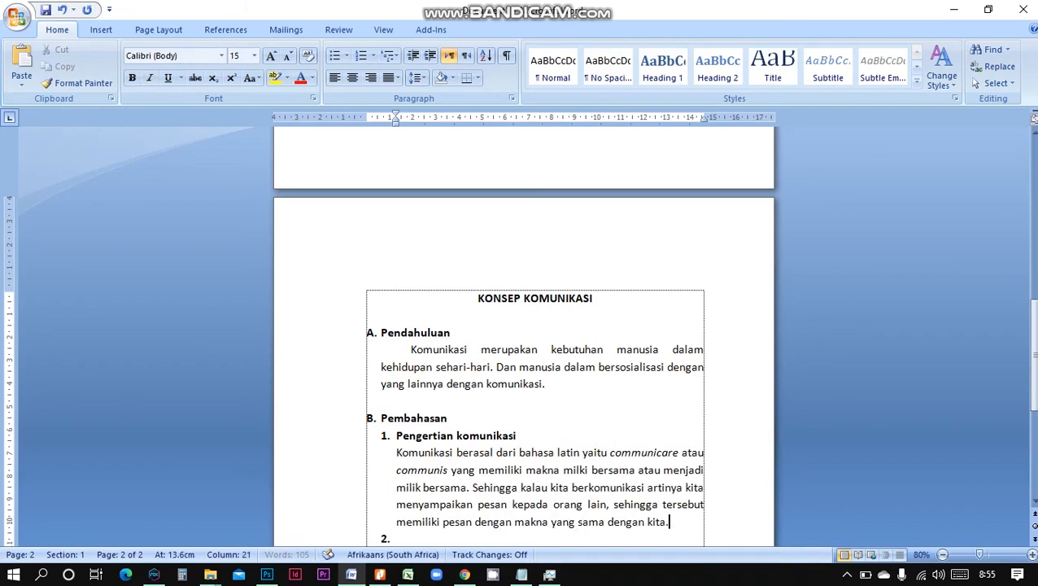
Step: Remove the bold formatting from sub-item "1. Pengertian komunikasi" and add a first-line indent to the paragraph beneath it
{"action": "scroll", "coordinate": [567, 415], "scroll_direction": "down", "scroll_amount": 1}
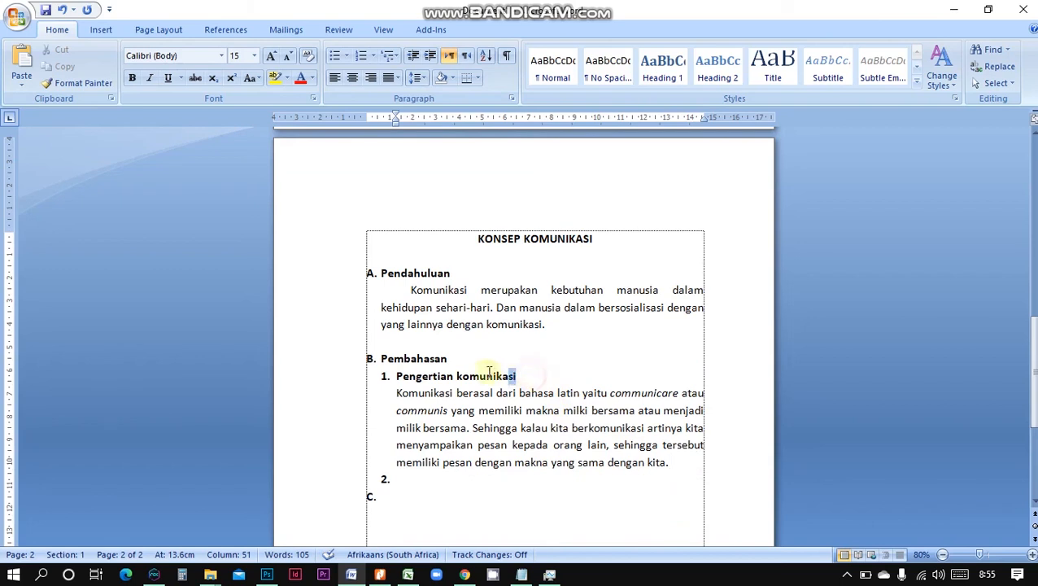
{"action": "left_click_drag", "start_coordinate": [487, 375], "coordinate": [394, 375]}
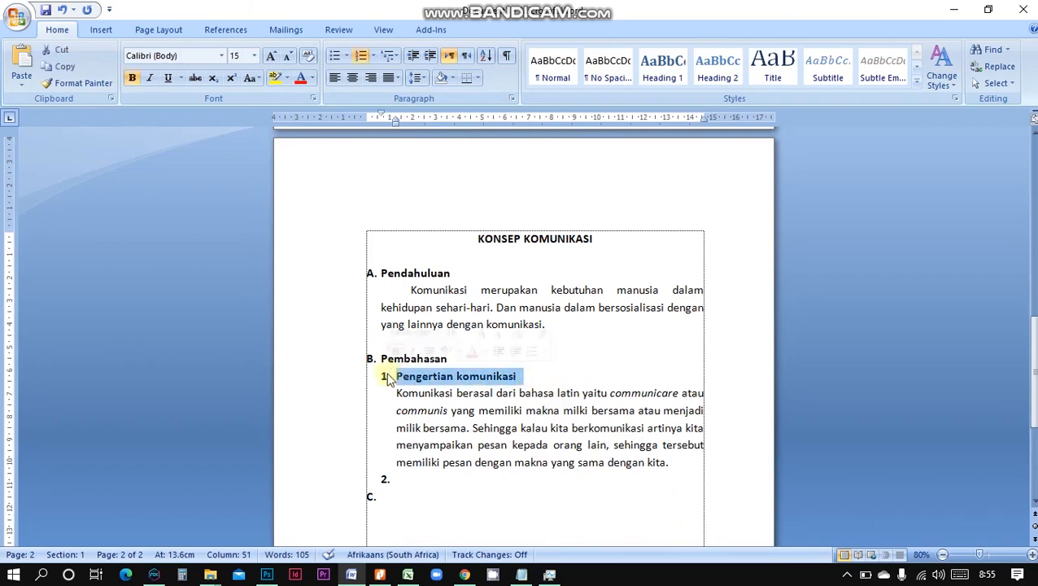
{"action": "key", "text": "ctrl+b"}
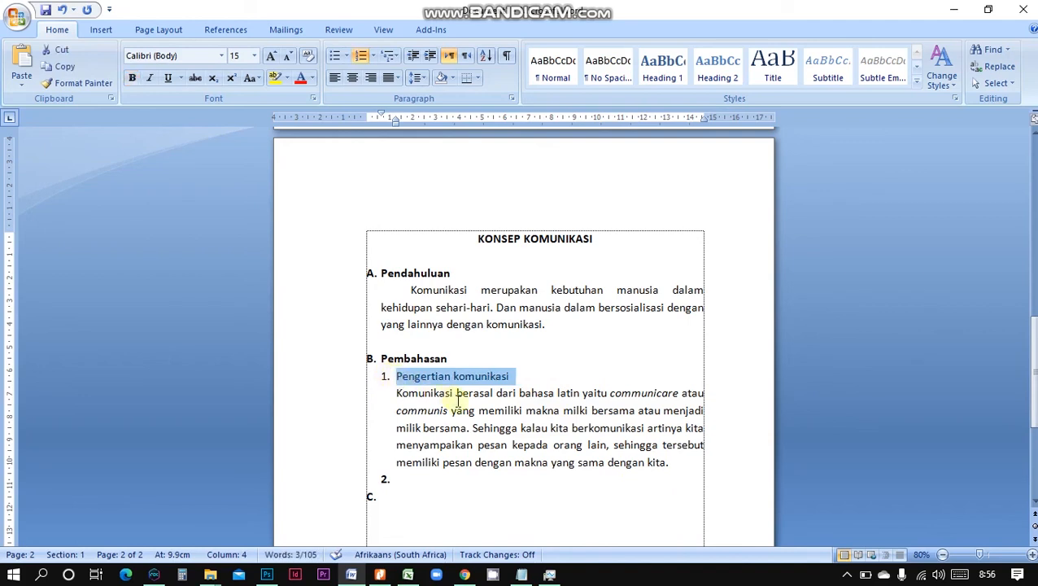
{"action": "left_click", "coordinate": [456, 394]}
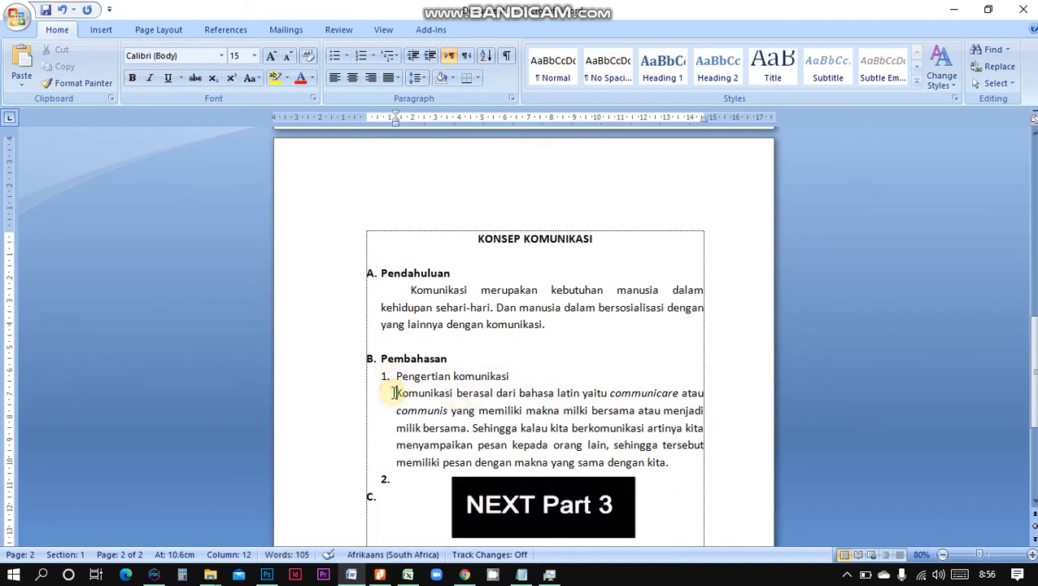
{"action": "key", "text": "Tab"}
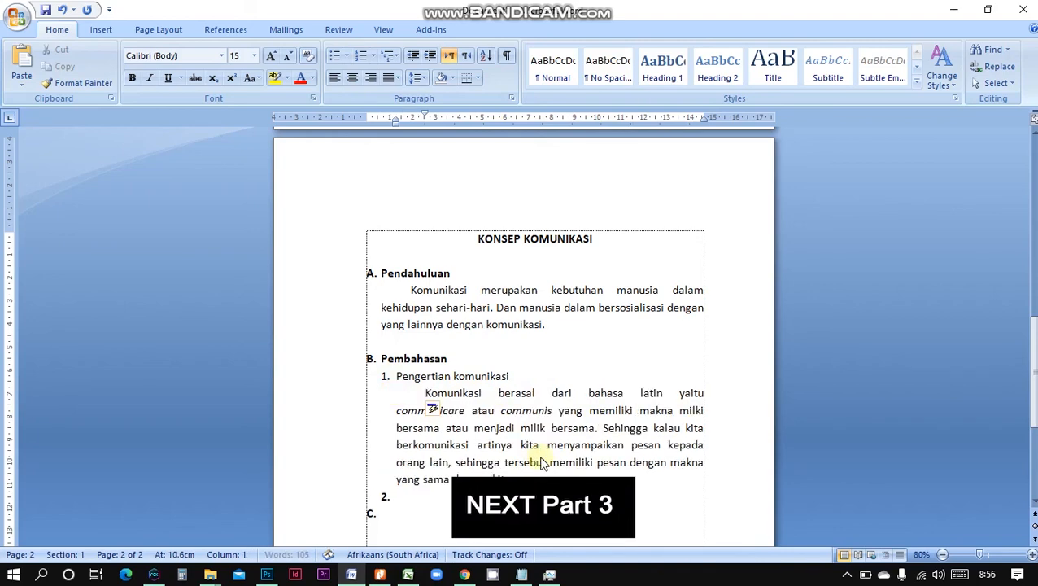